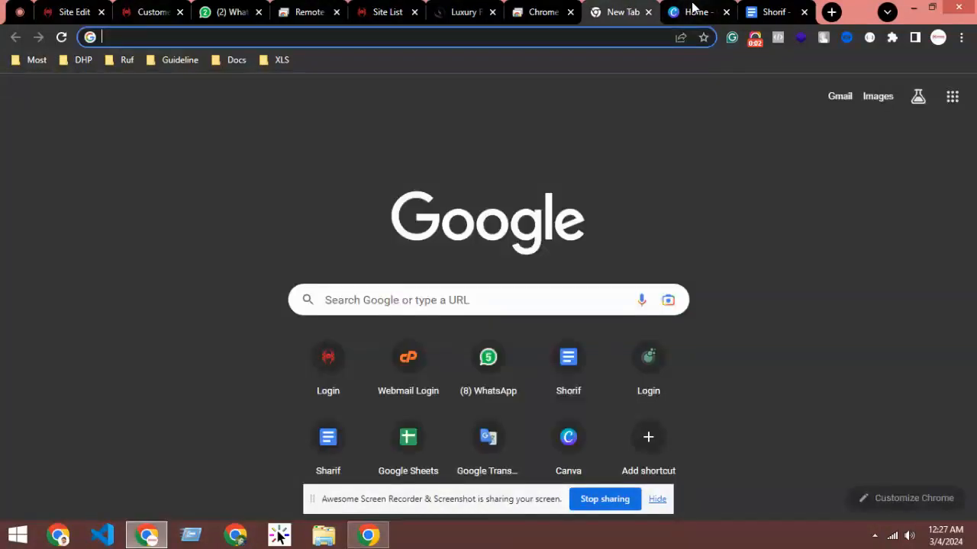
Switch to the remote desktop and bring up the blank 1200×300 Canva design tab
click(557, 11)
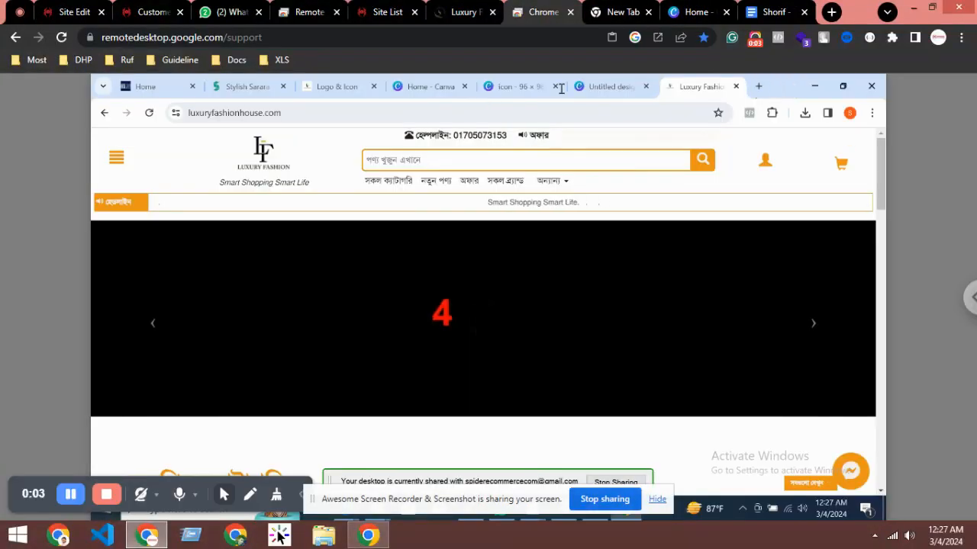
click(607, 86)
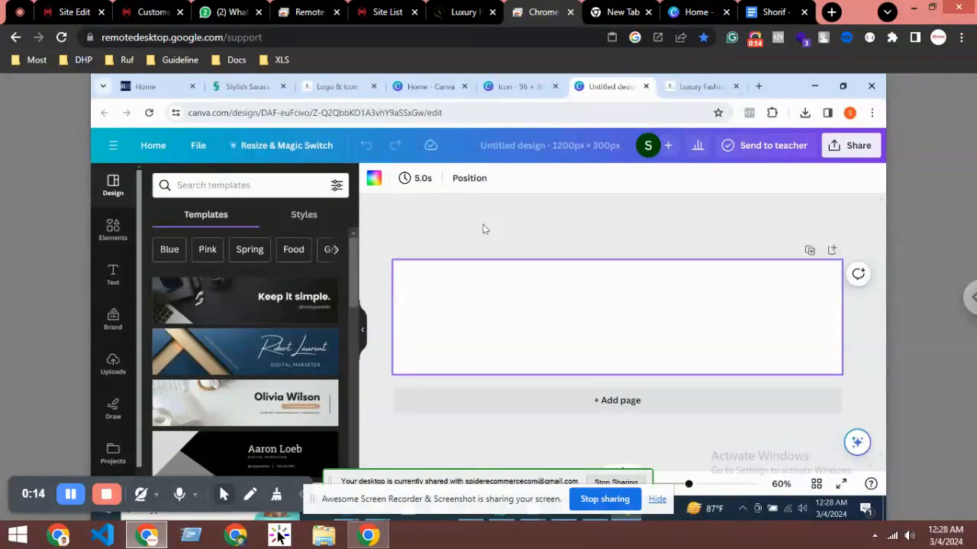
Switch to the WhatsApp chat and view the green saree banner image full size
key(alt+Tab)
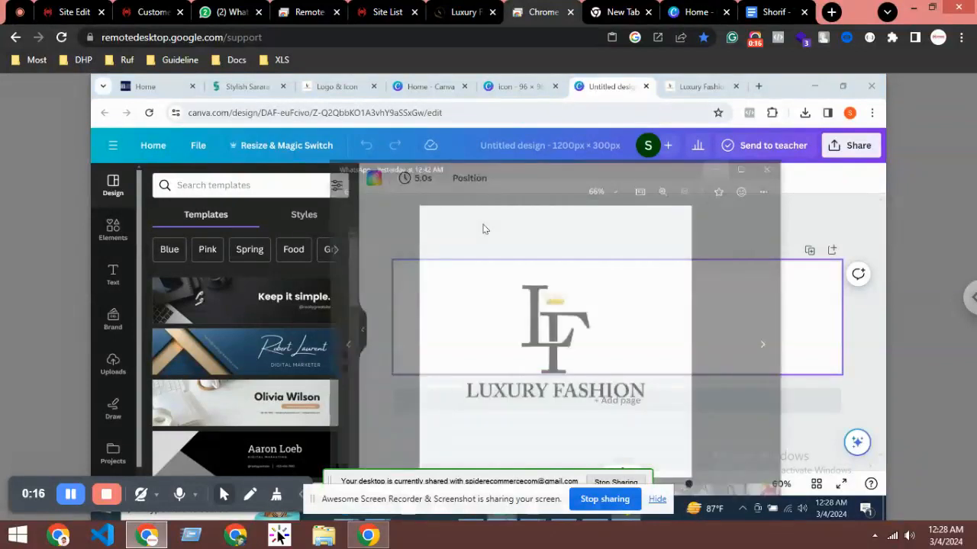
key(Escape)
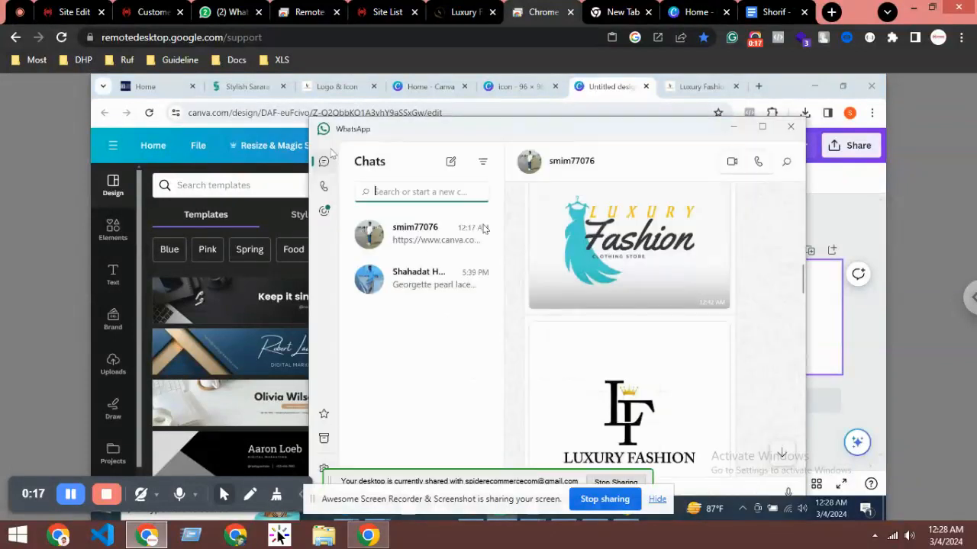
scroll(644, 369, up, 5)
scroll(643, 369, down, 5)
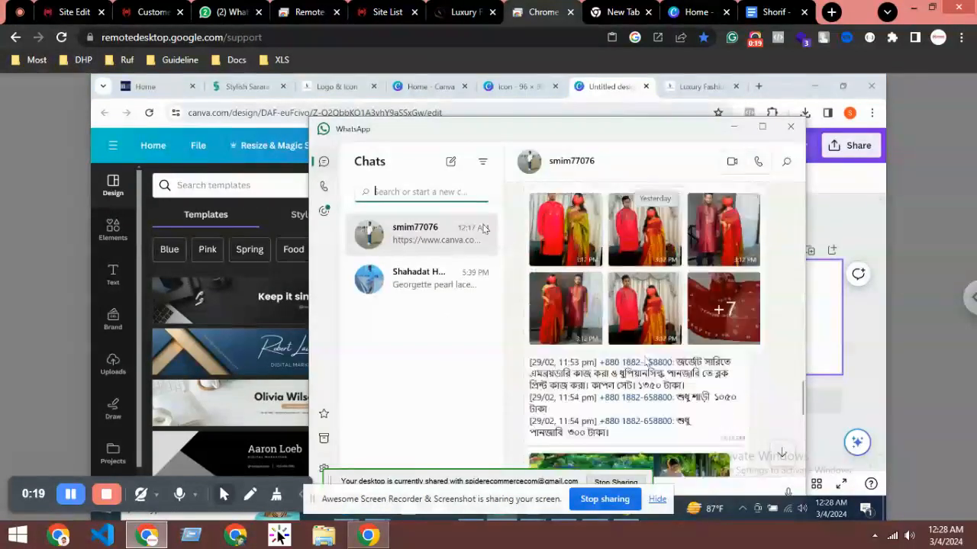
scroll(643, 368, down, 5)
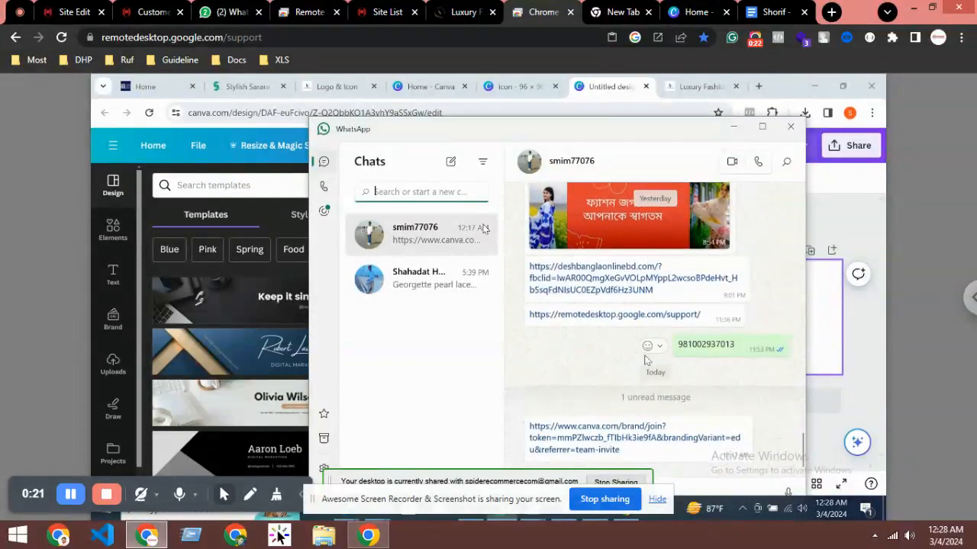
scroll(645, 360, up, 5)
right_click(626, 229)
click(580, 229)
click(622, 286)
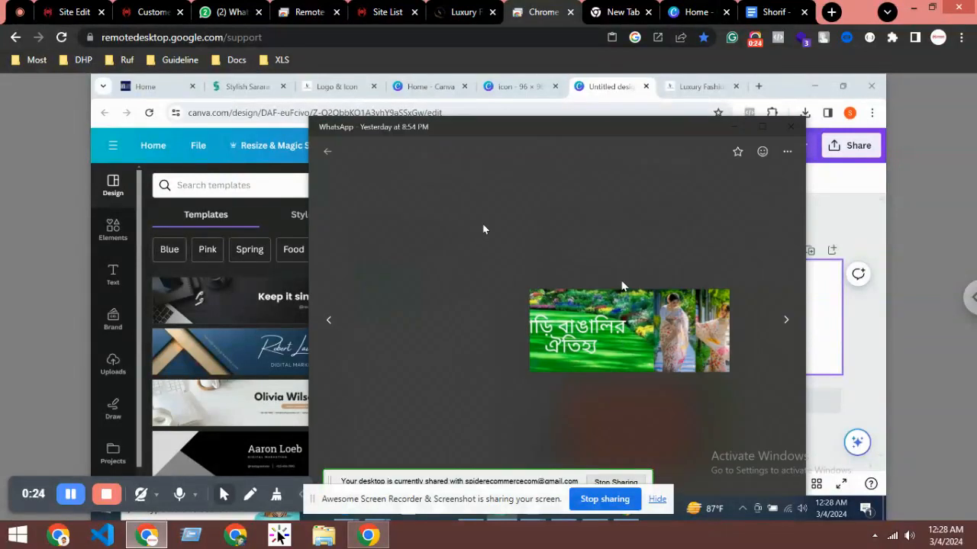
Save the banner image to the Desktop as bannar.jpg and close the viewer
right_click(687, 263)
click(561, 331)
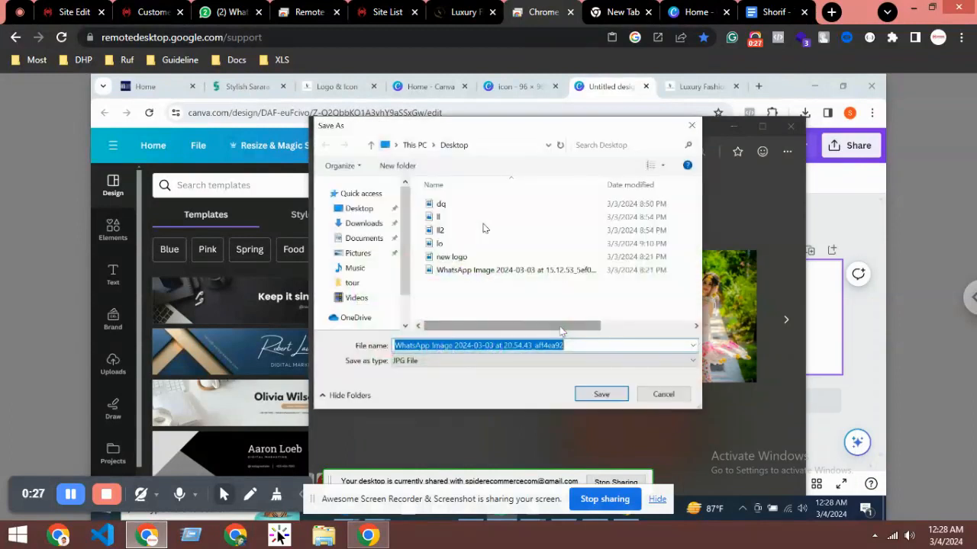
text(bannar)
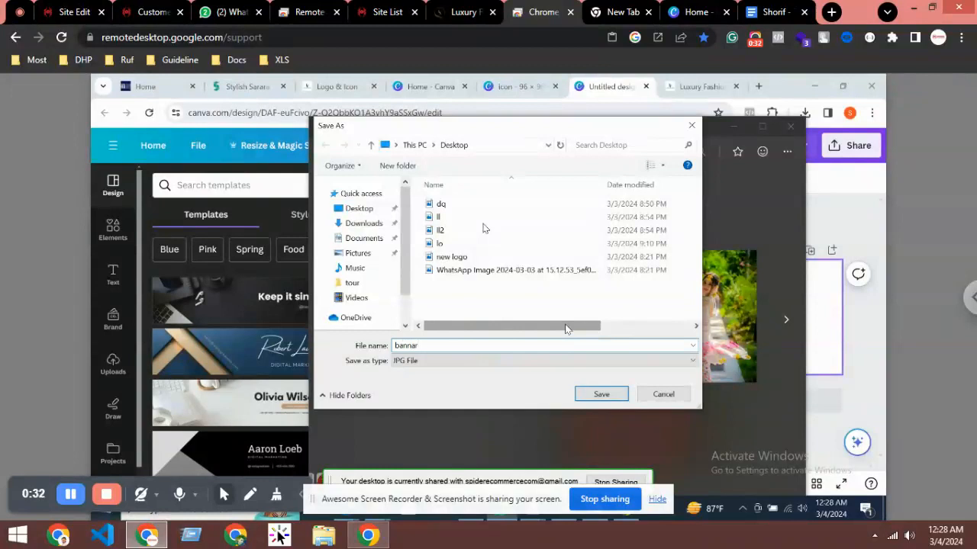
key(Return)
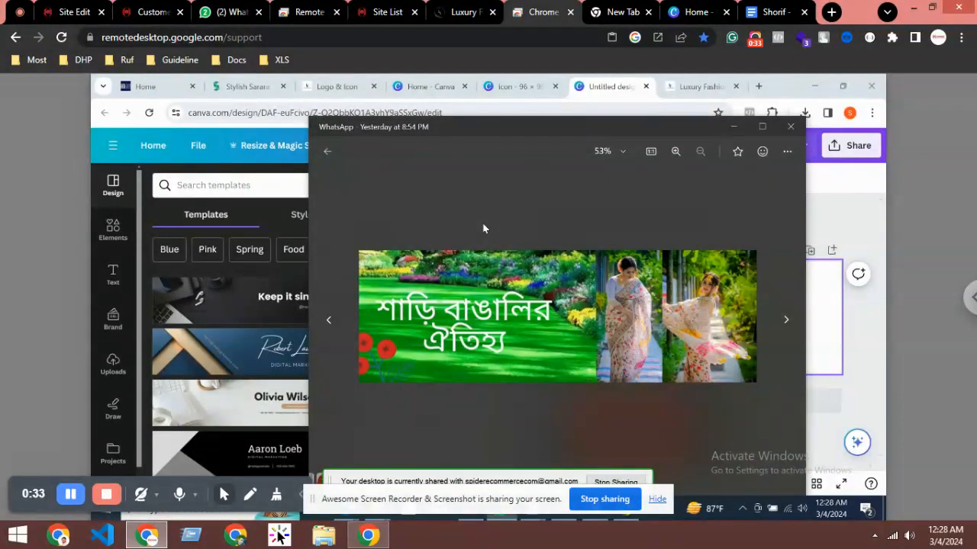
click(733, 127)
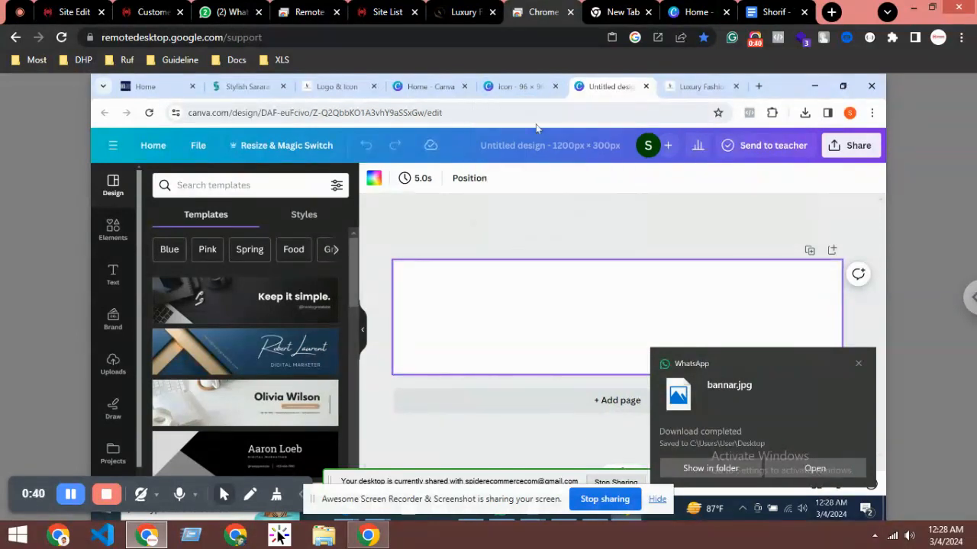
Close the icon design tab and upload bannar.jpg from the Desktop into Canva's uploads
click(555, 86)
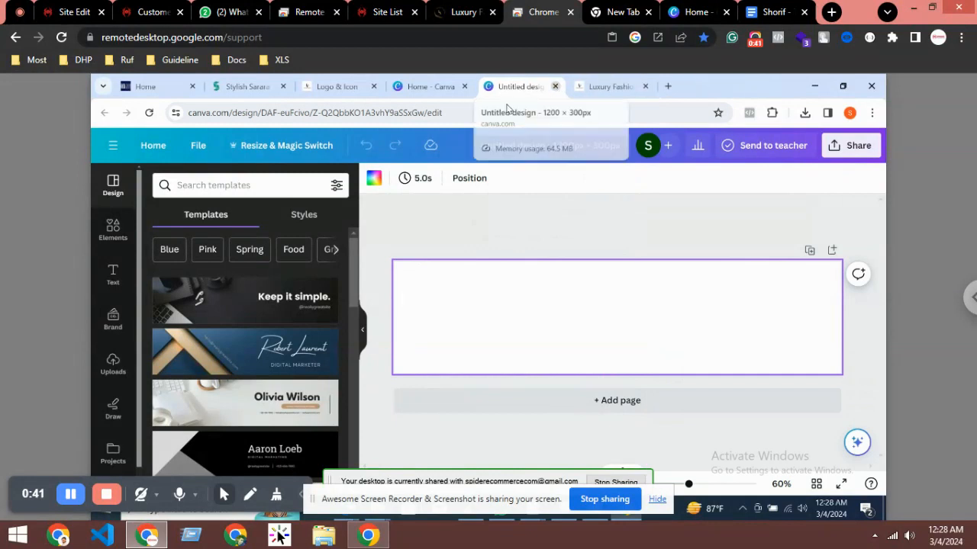
click(113, 365)
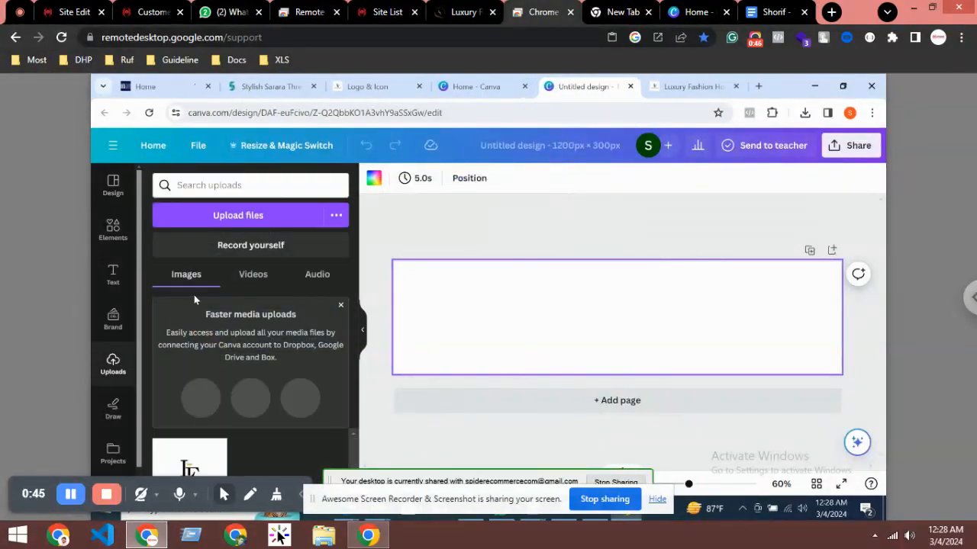
click(228, 216)
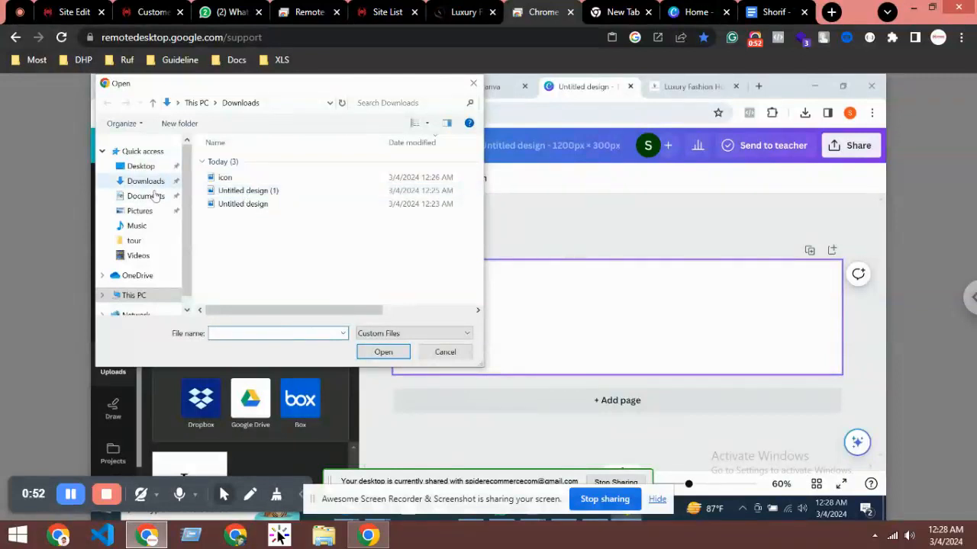
click(141, 167)
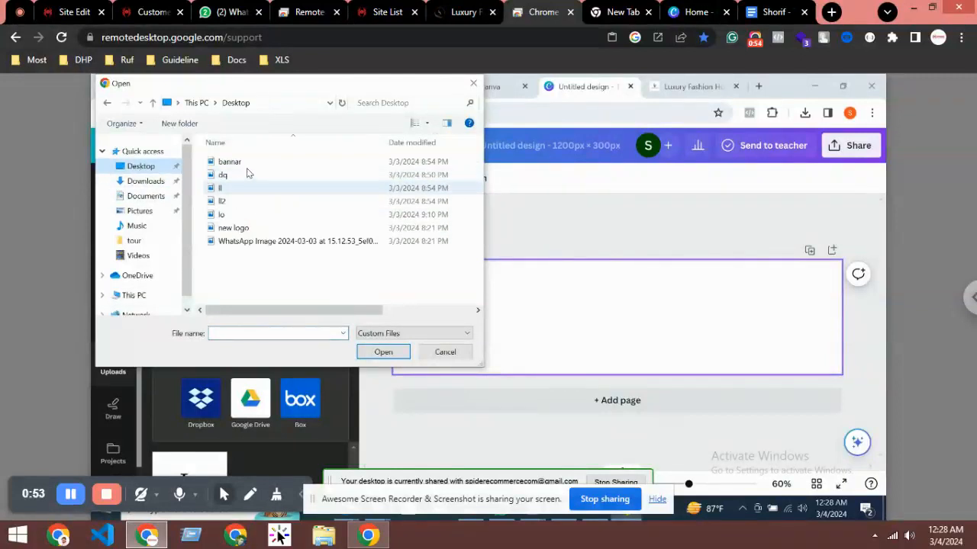
click(229, 162)
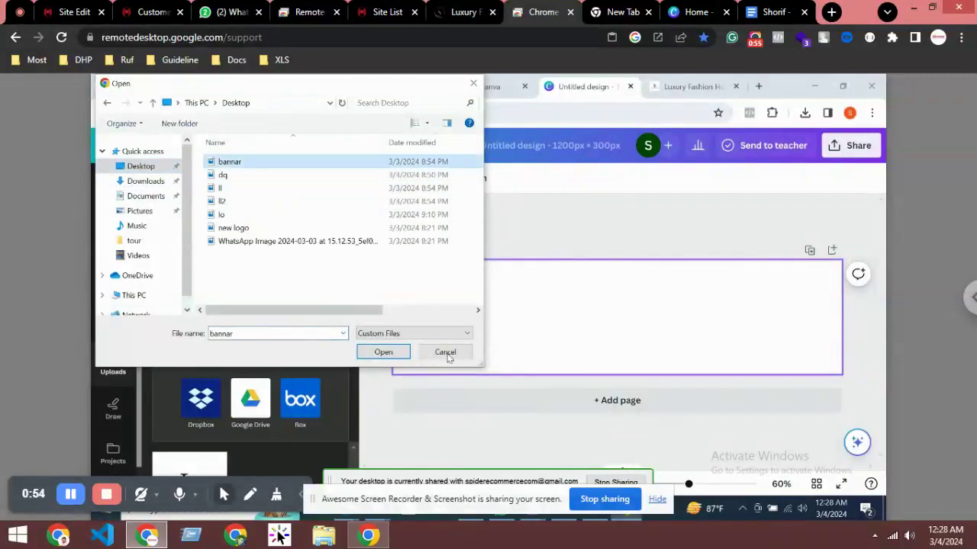
click(384, 352)
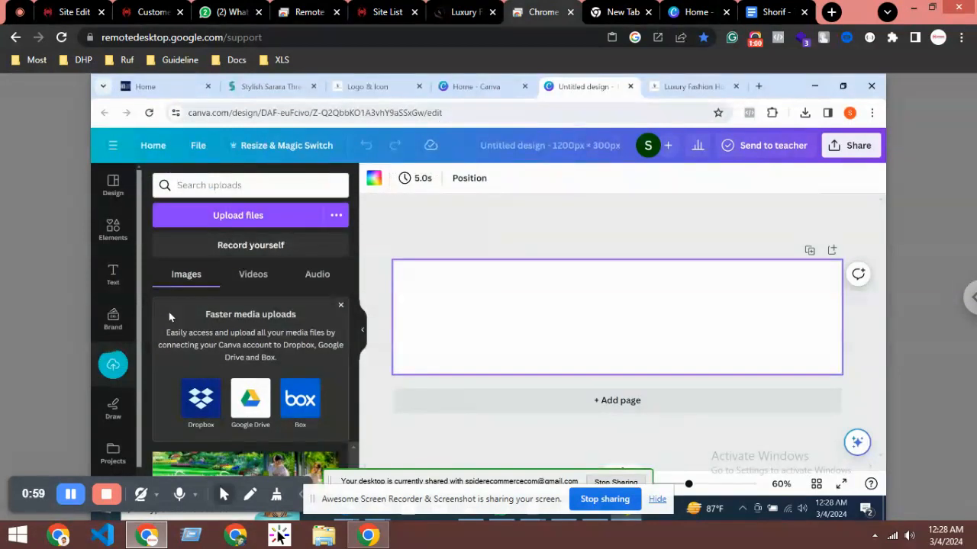
Add the uploaded saree banner to the page, enlarge it and align it to the left edge
click(340, 306)
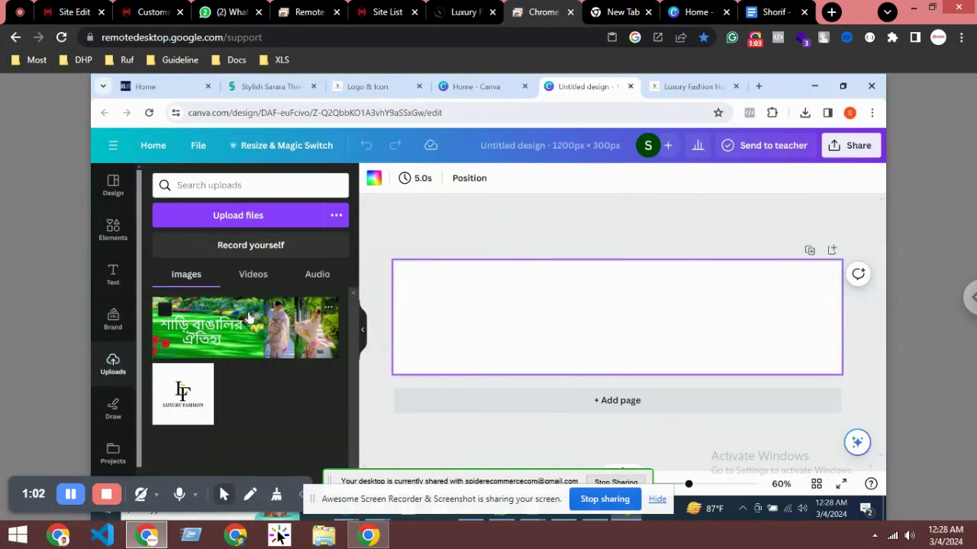
click(206, 331)
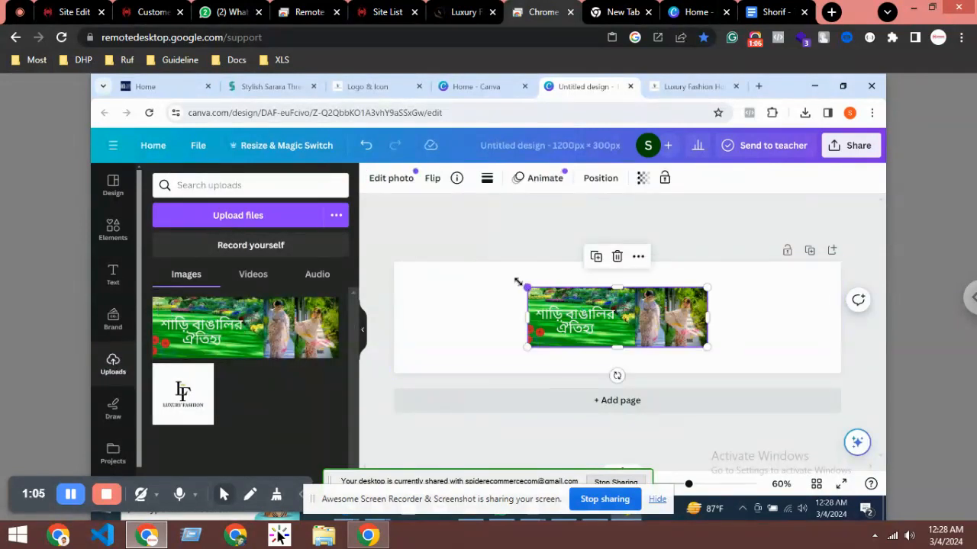
mouse_move(525, 287)
mouse_down()
mouse_move(394, 263)
mouse_move(587, 322)
mouse_move(554, 299)
mouse_move(561, 332)
mouse_up()
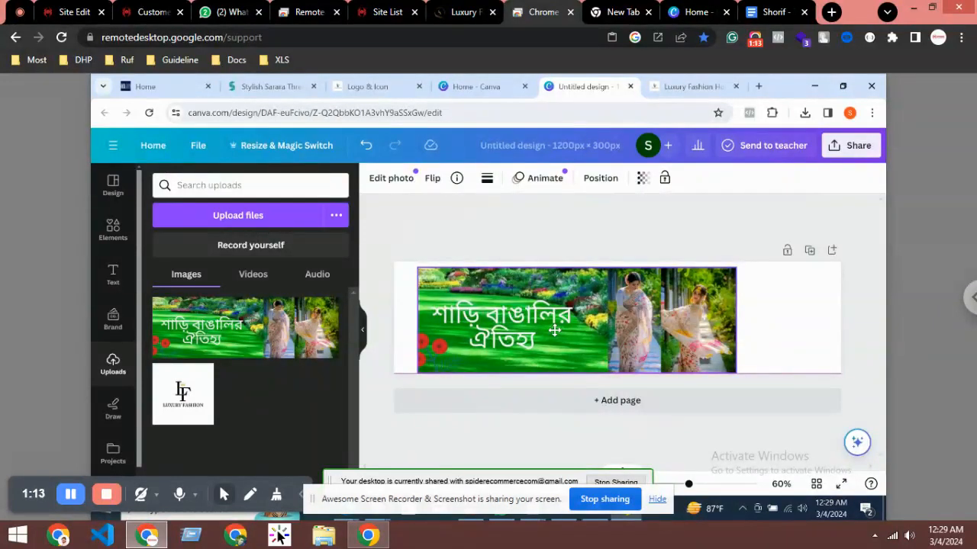
drag(555, 329, 568, 322)
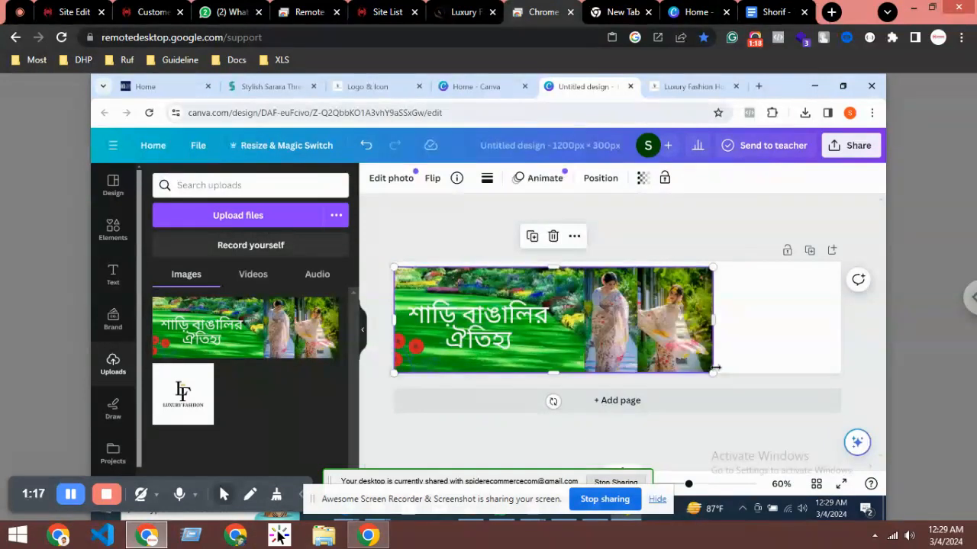
drag(716, 371, 722, 378)
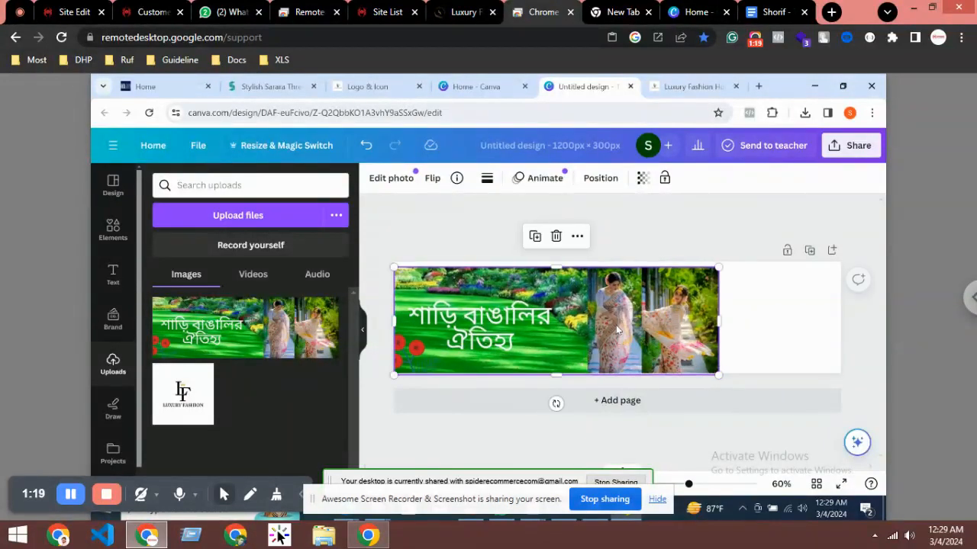
drag(610, 329, 613, 325)
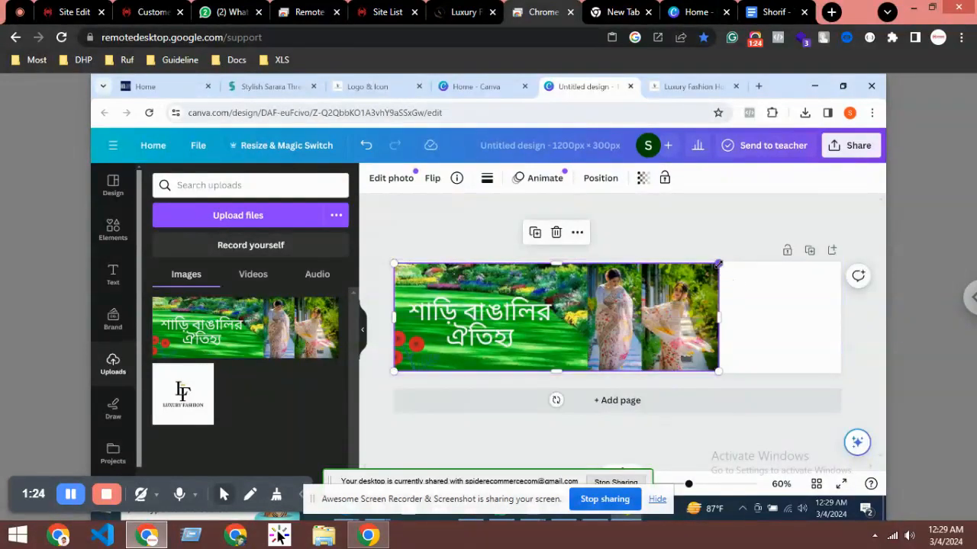
Stretch the banner across the full page width so it covers the whole 1200×300 design
drag(723, 264, 727, 261)
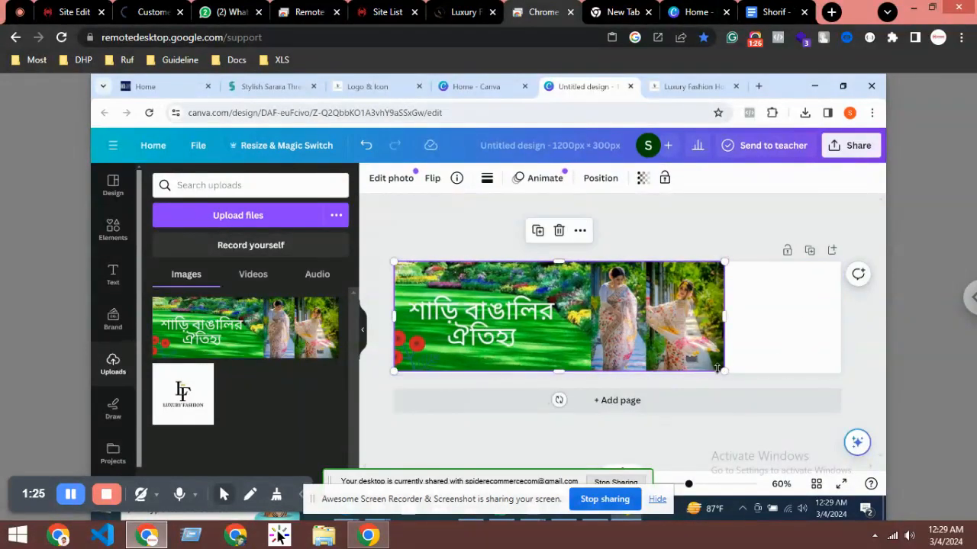
drag(725, 371, 731, 374)
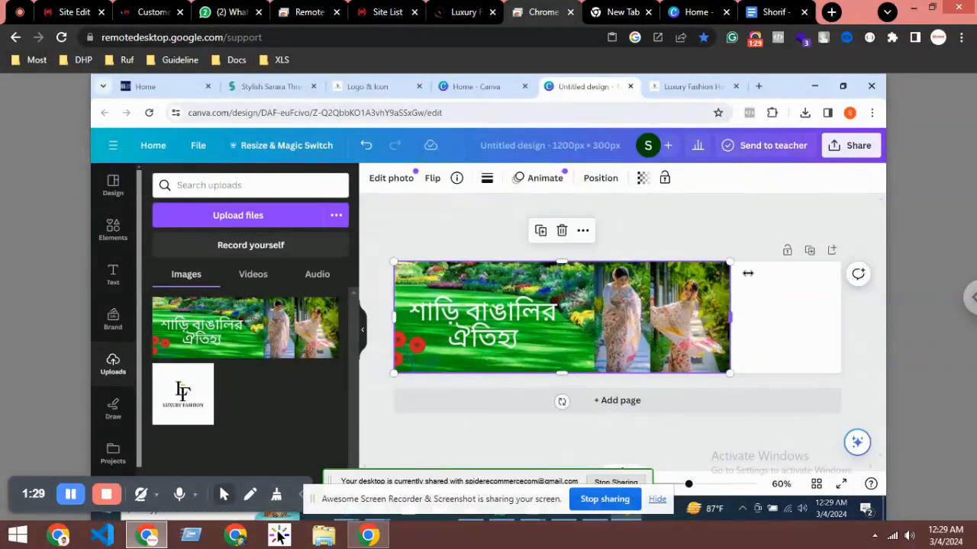
drag(731, 318, 837, 312)
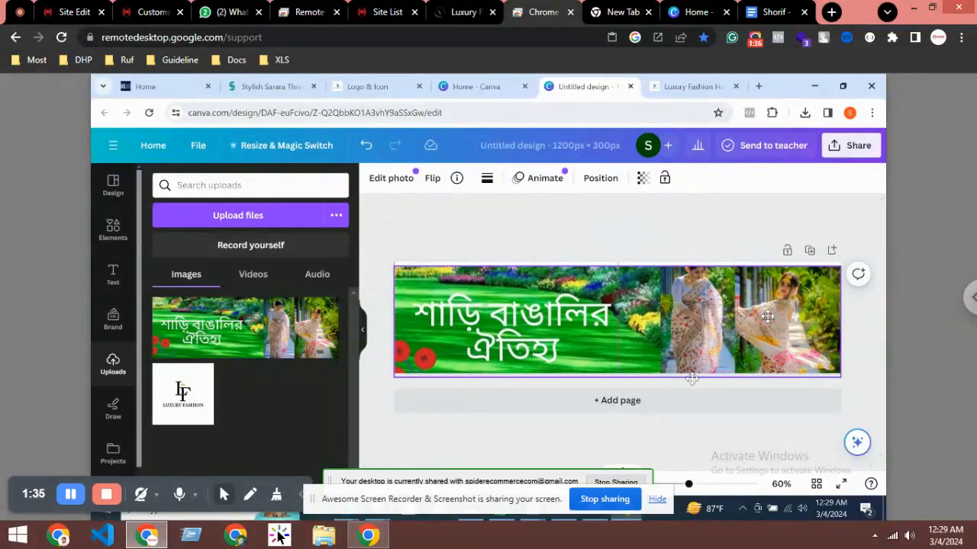
click(615, 287)
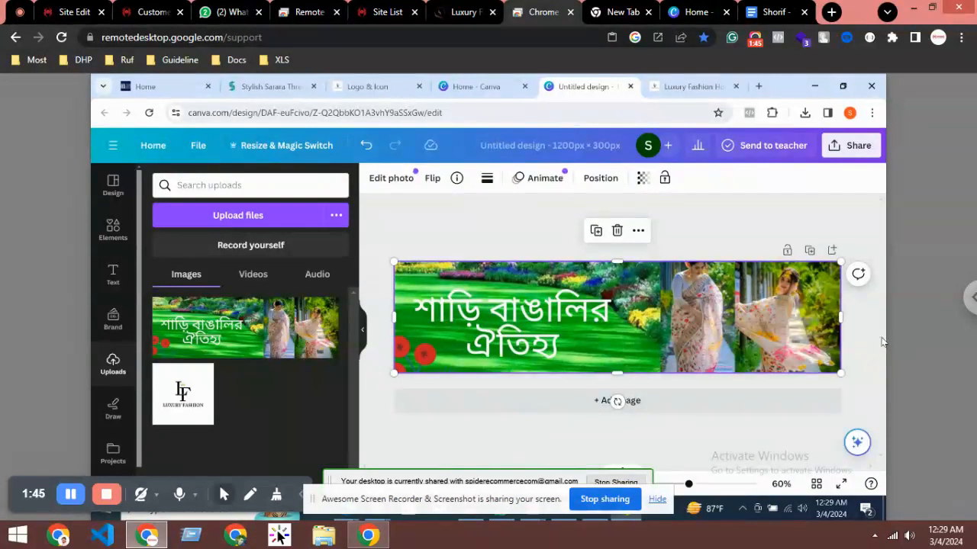
Download the banner design as a JPG (Untitled design.jpg) via the Share panel
click(849, 145)
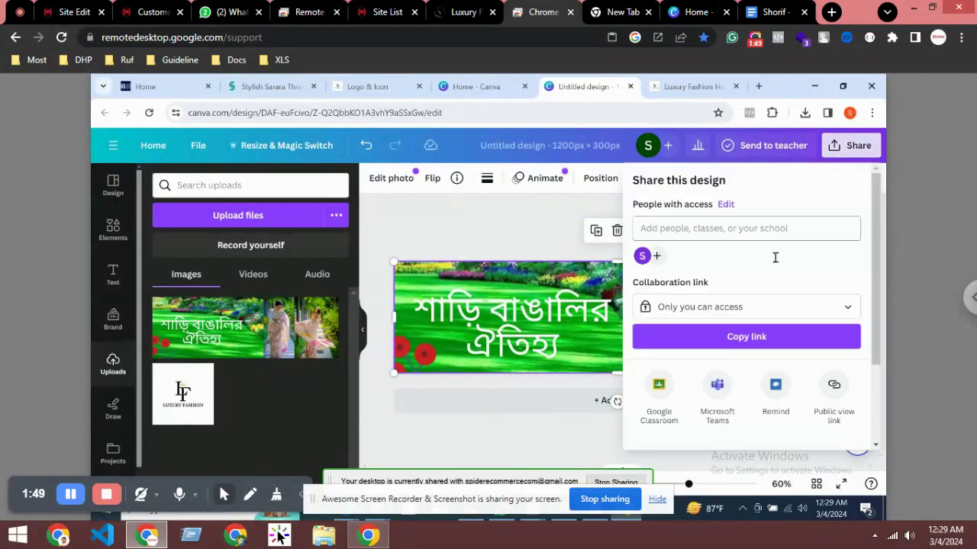
scroll(700, 365, down, 3)
click(687, 343)
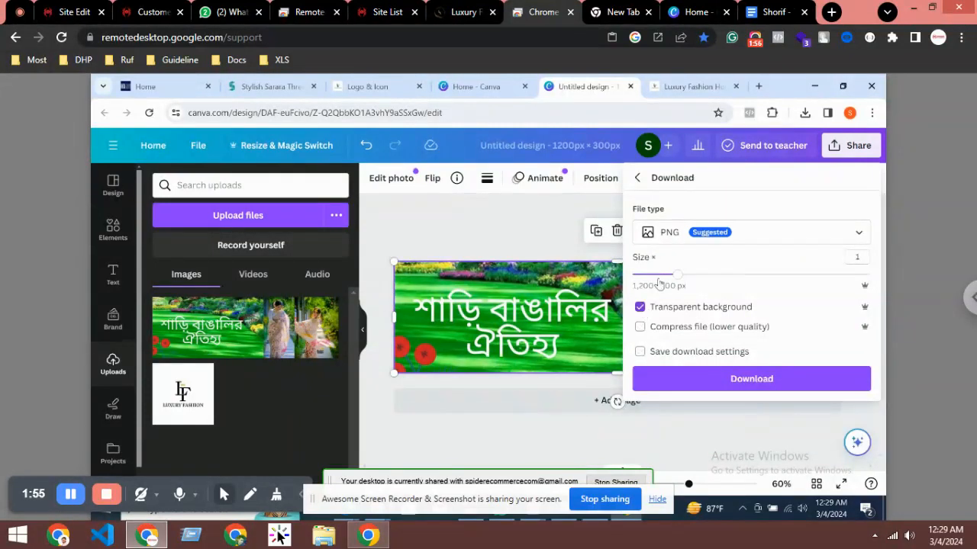
click(676, 232)
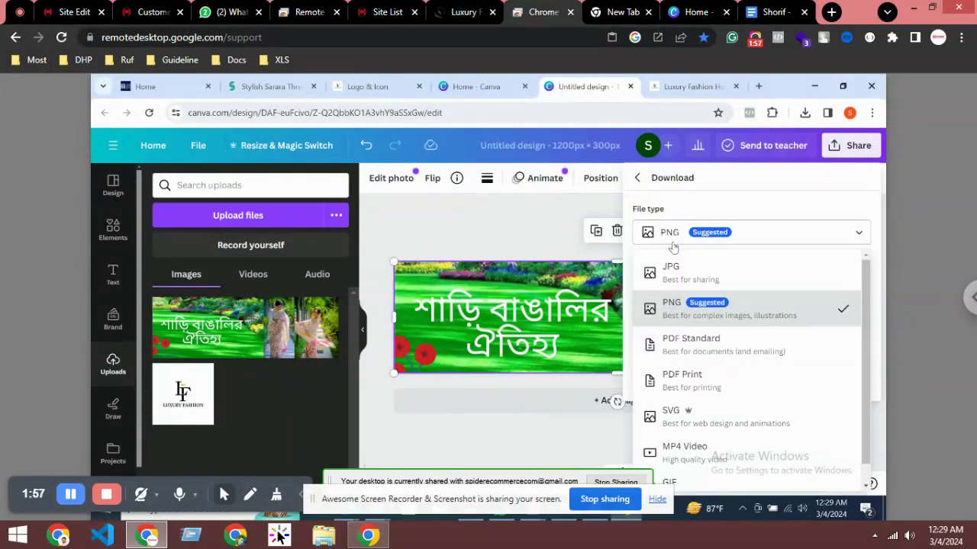
click(670, 283)
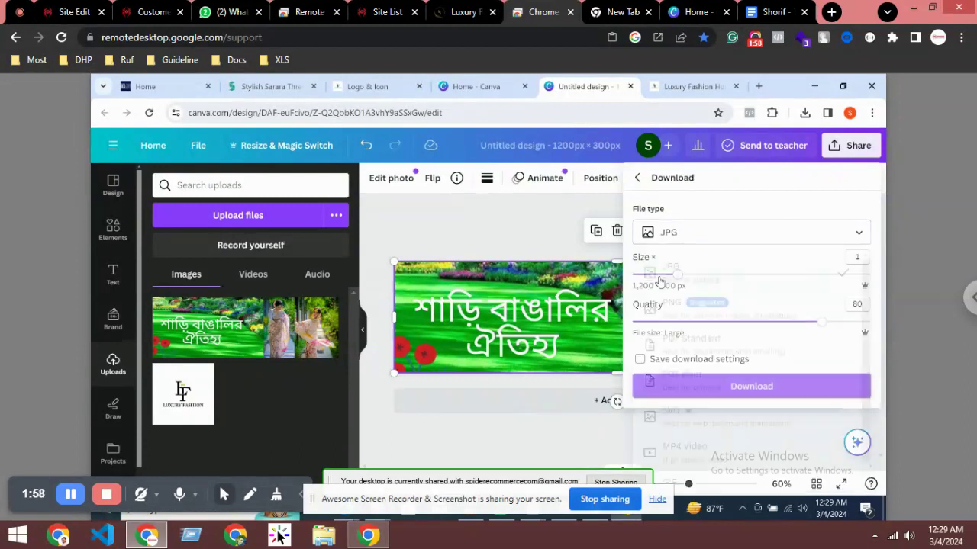
click(750, 386)
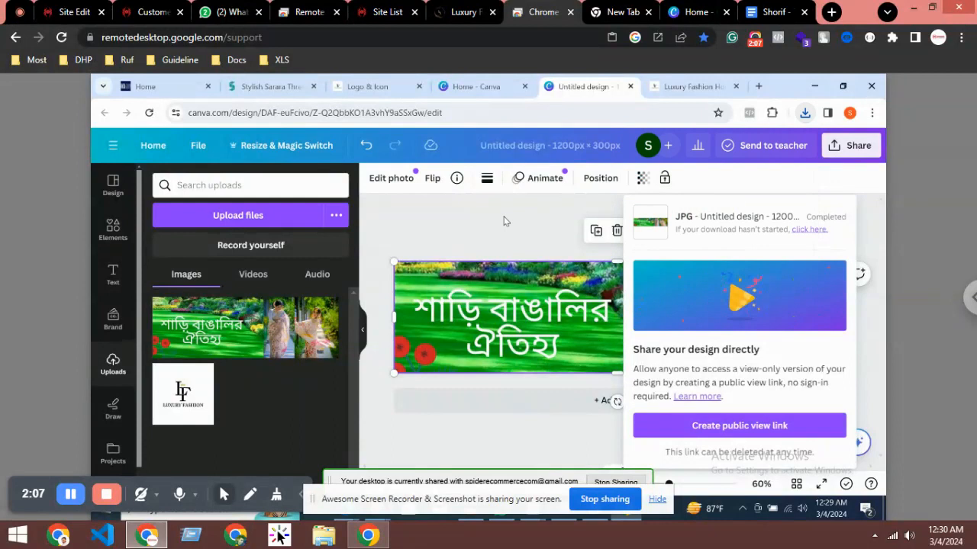
click(733, 207)
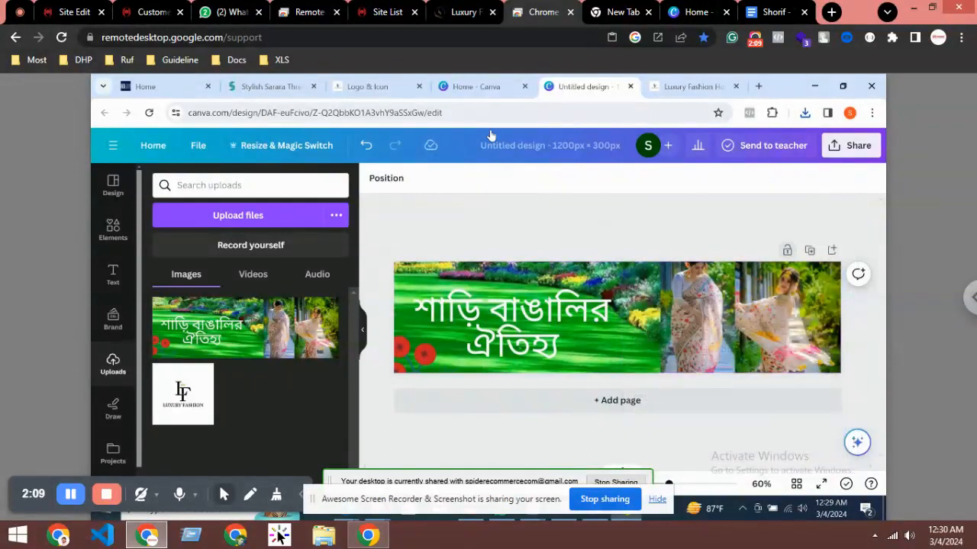
Go to the admin Home Page Slider settings and choose a new file for Slider Image 1
click(690, 87)
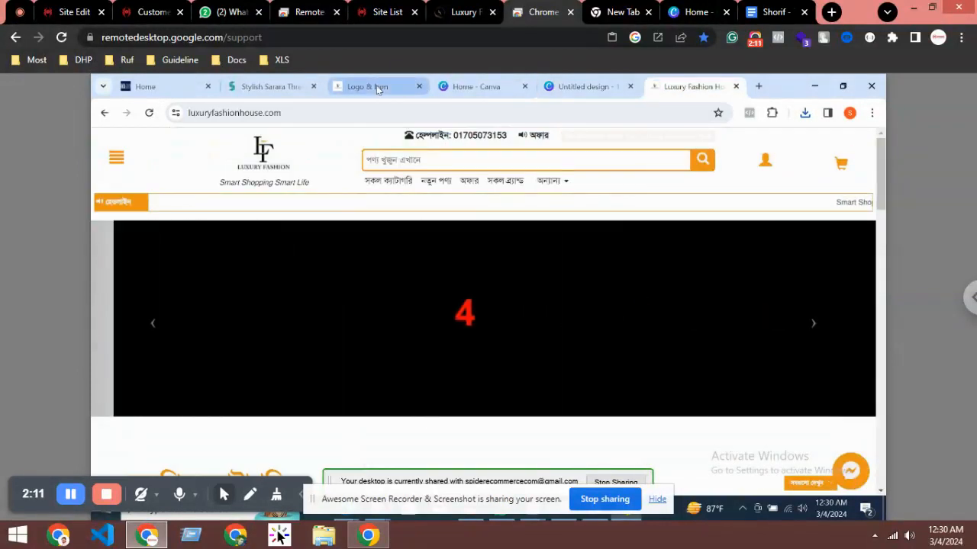
click(380, 90)
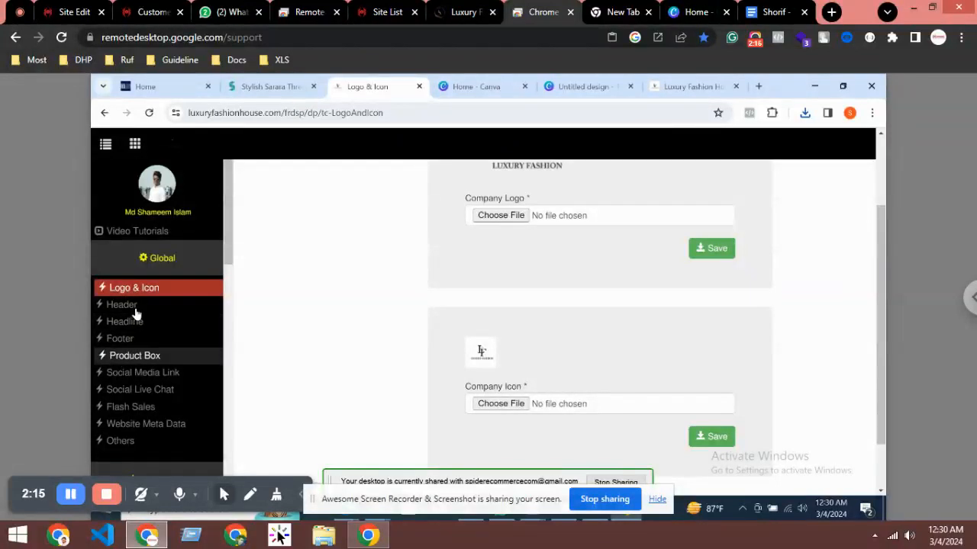
scroll(166, 346, down, 3)
scroll(166, 346, down, 2)
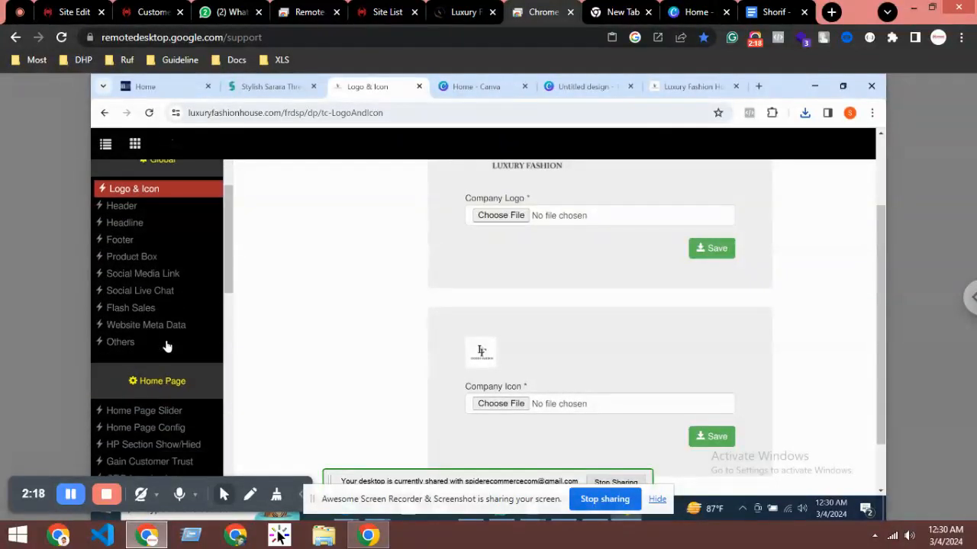
scroll(166, 346, down, 3)
scroll(152, 328, down, 2)
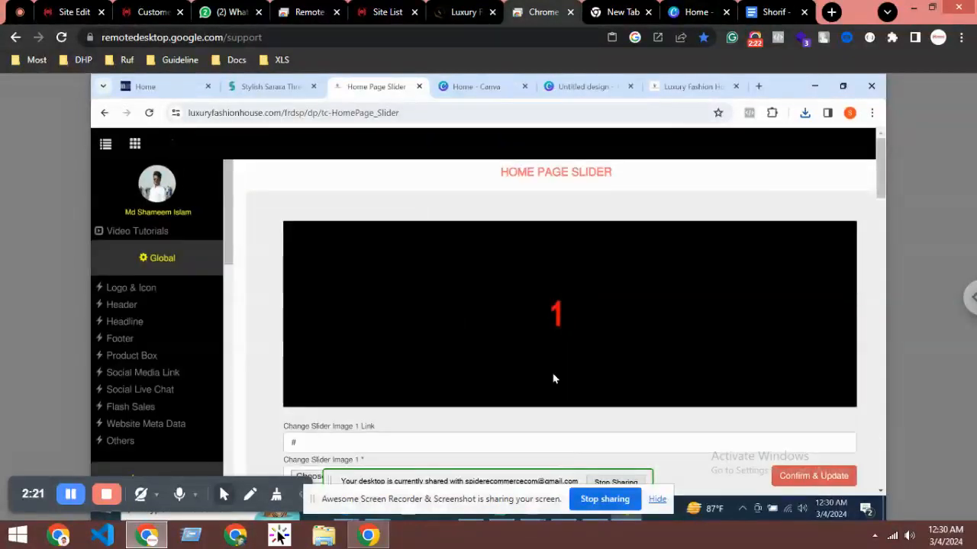
scroll(354, 400, down, 3)
scroll(500, 316, down, 5)
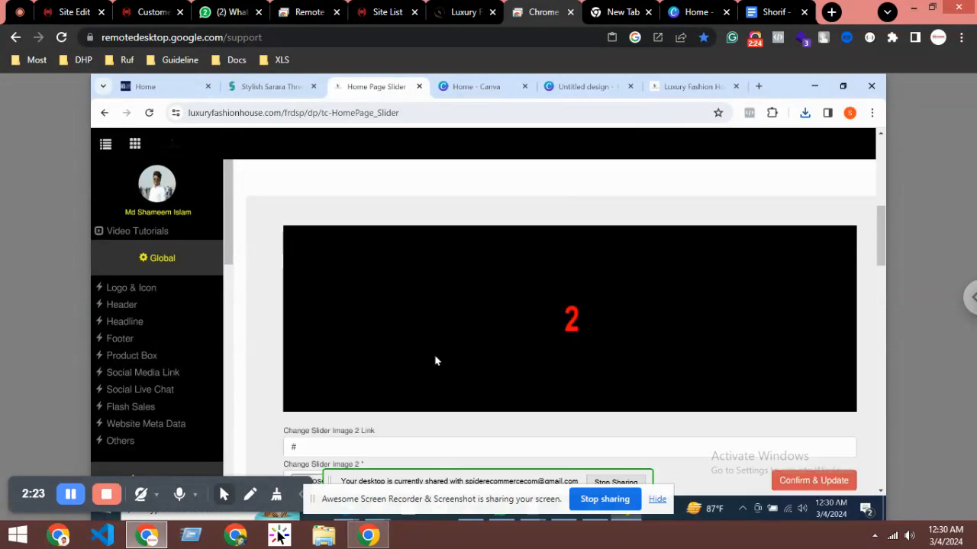
scroll(434, 359, up, 4)
scroll(424, 354, down, 2)
scroll(342, 397, up, 5)
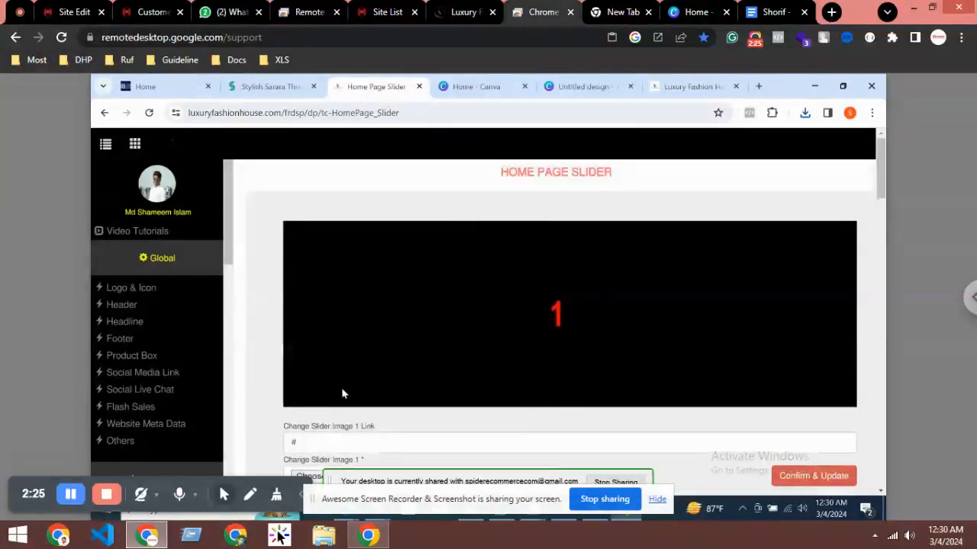
scroll(342, 397, down, 2)
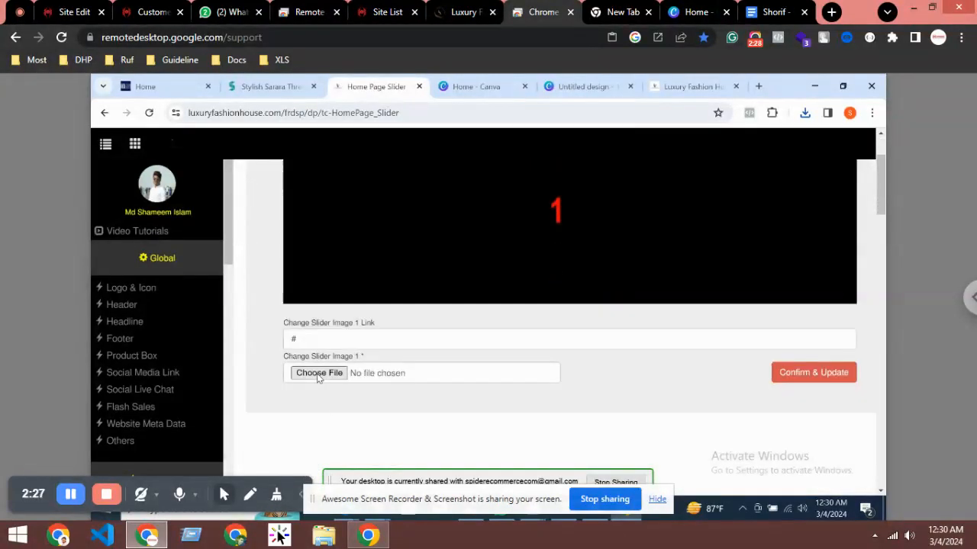
click(319, 374)
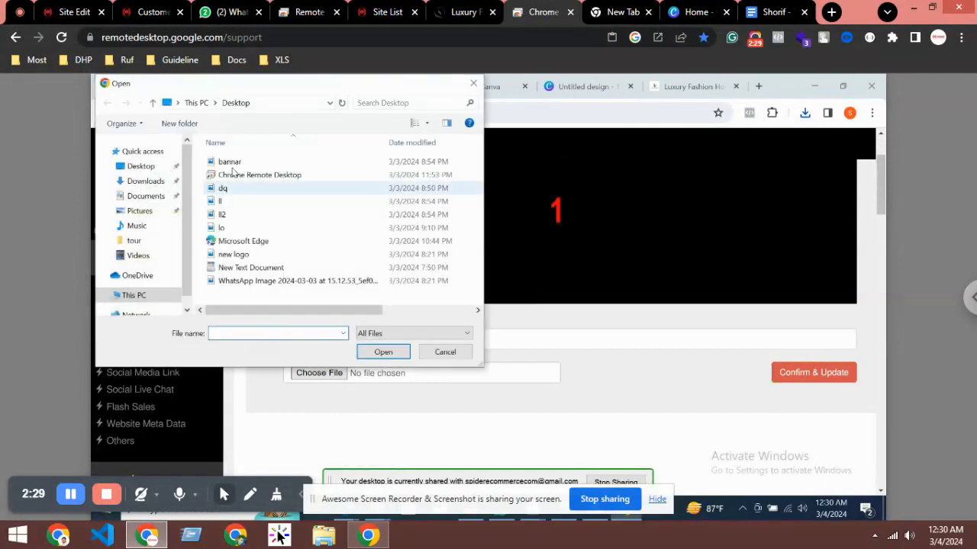
click(145, 180)
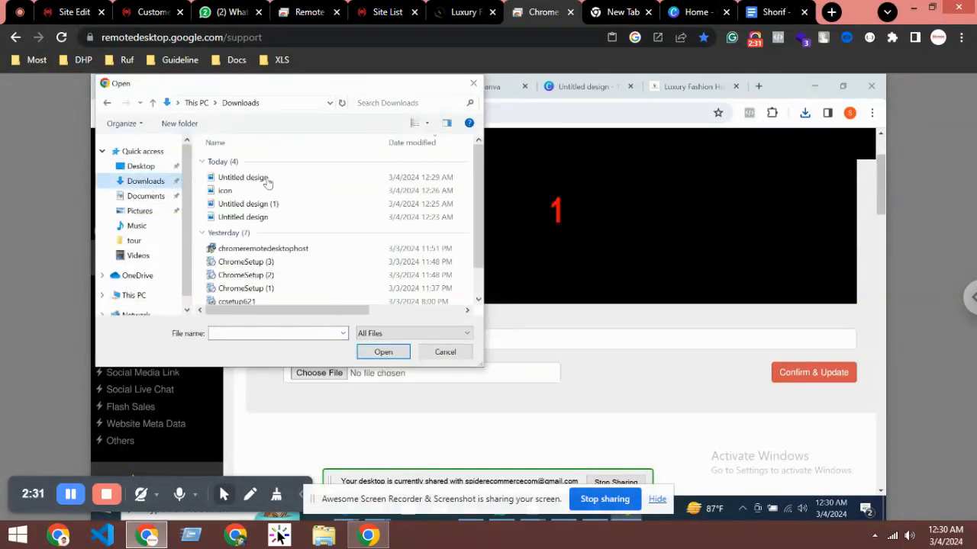
Select Untitled design.jpg from Downloads and confirm the update for slider 1
click(242, 177)
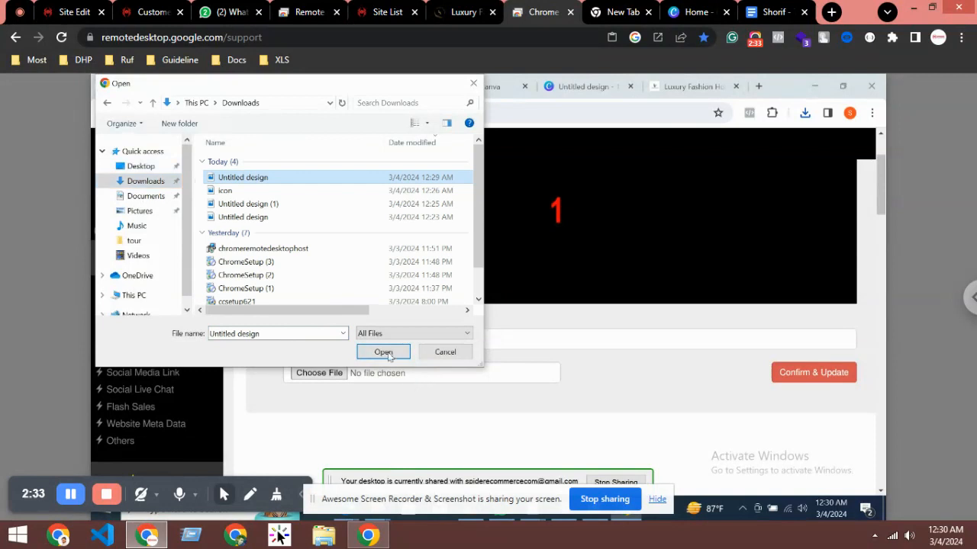
click(384, 352)
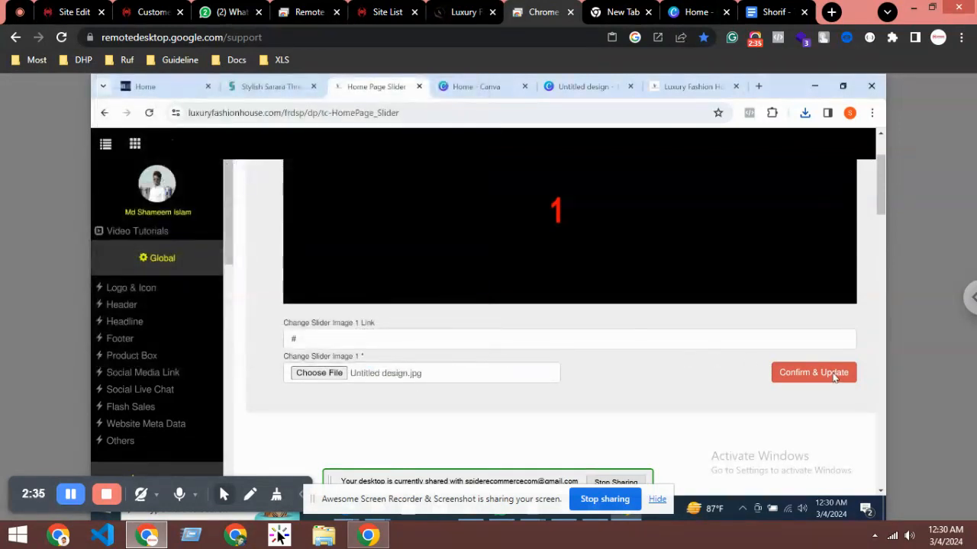
click(813, 373)
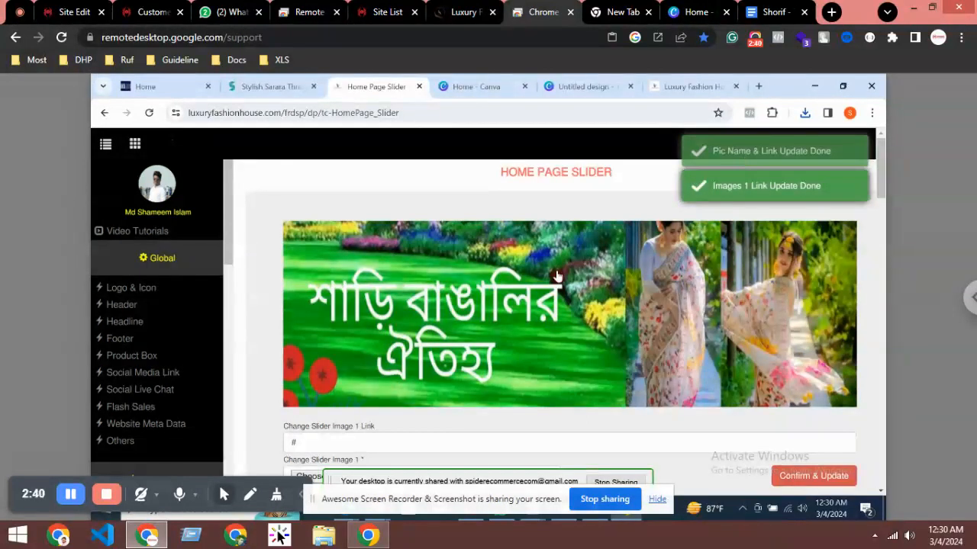
Reload the storefront home page to check the new banner slide, then return to slider settings
click(691, 86)
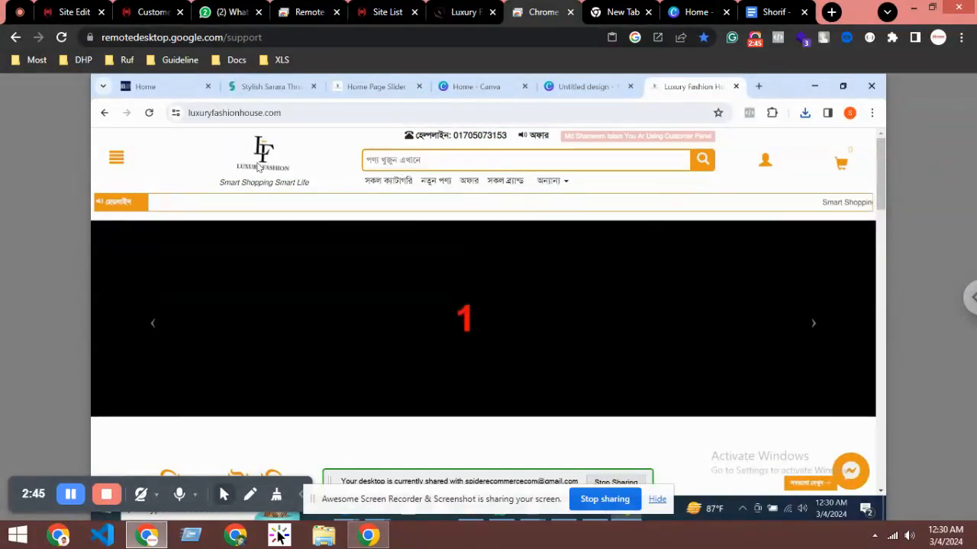
click(263, 157)
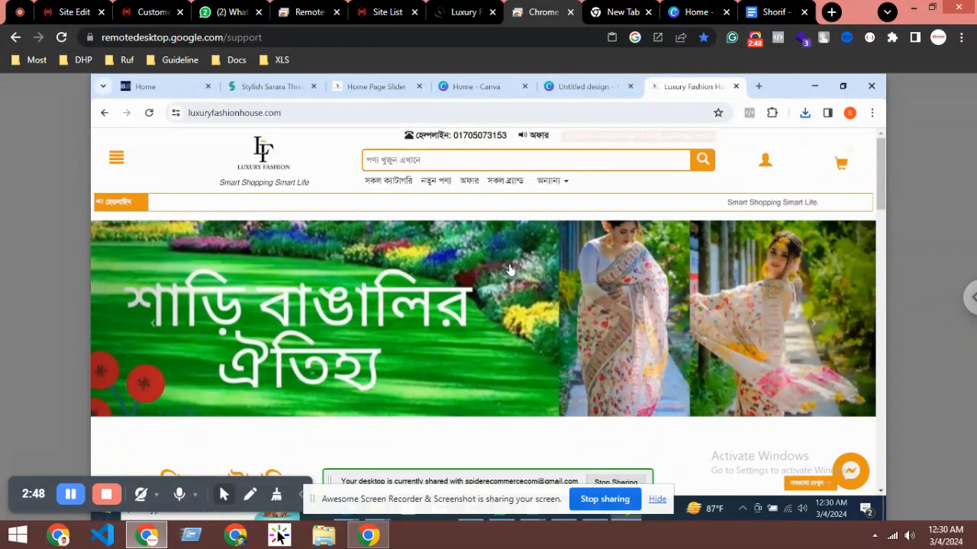
scroll(463, 269, down, 2)
scroll(463, 306, down, 3)
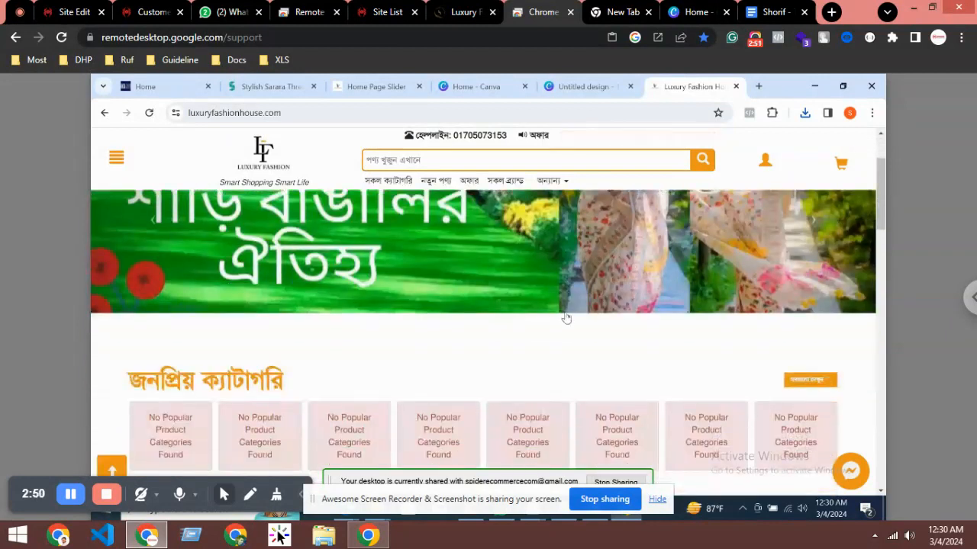
scroll(407, 357, up, 5)
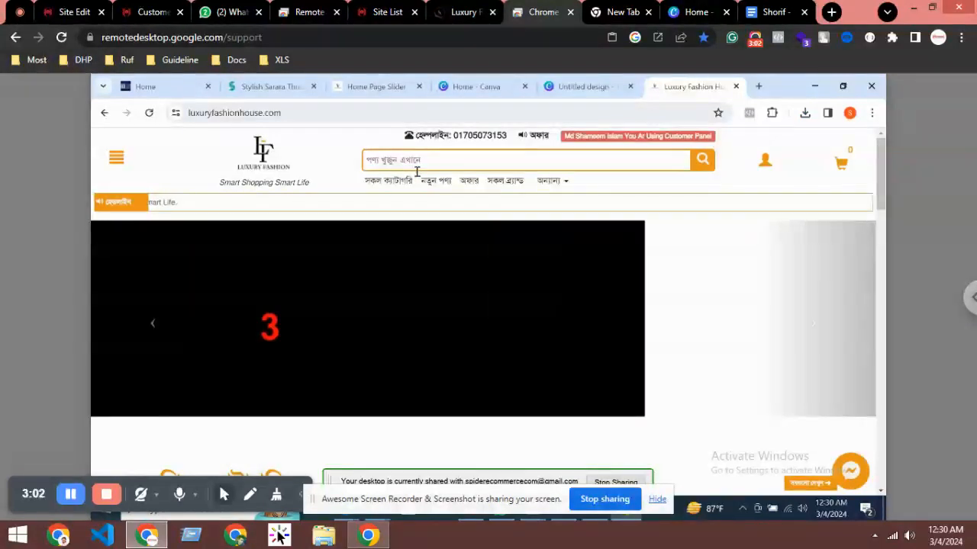
key(Return)
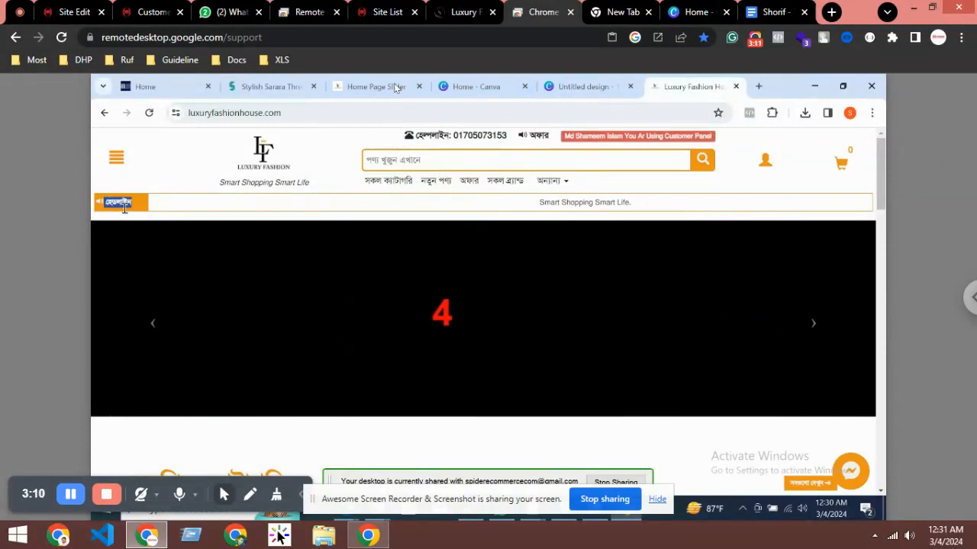
scroll(397, 88, down, 3)
scroll(390, 88, down, 3)
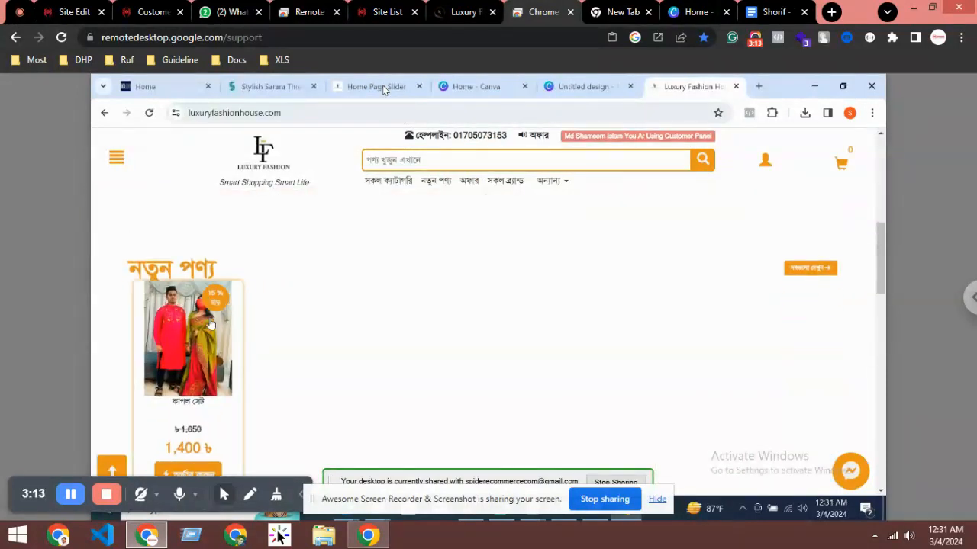
scroll(211, 324, up, 3)
scroll(211, 321, up, 1)
drag(211, 316, 164, 262)
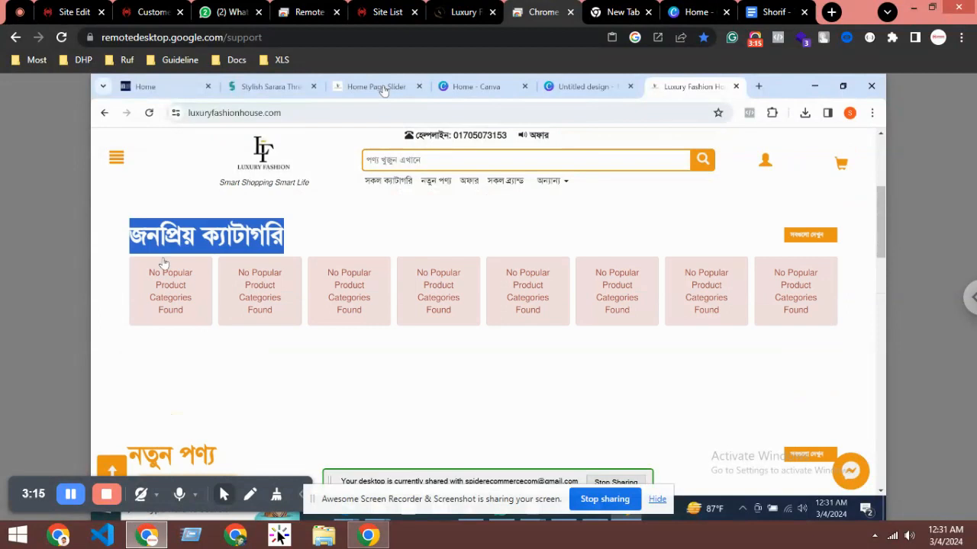
scroll(191, 305, down, 4)
scroll(205, 351, up, 3)
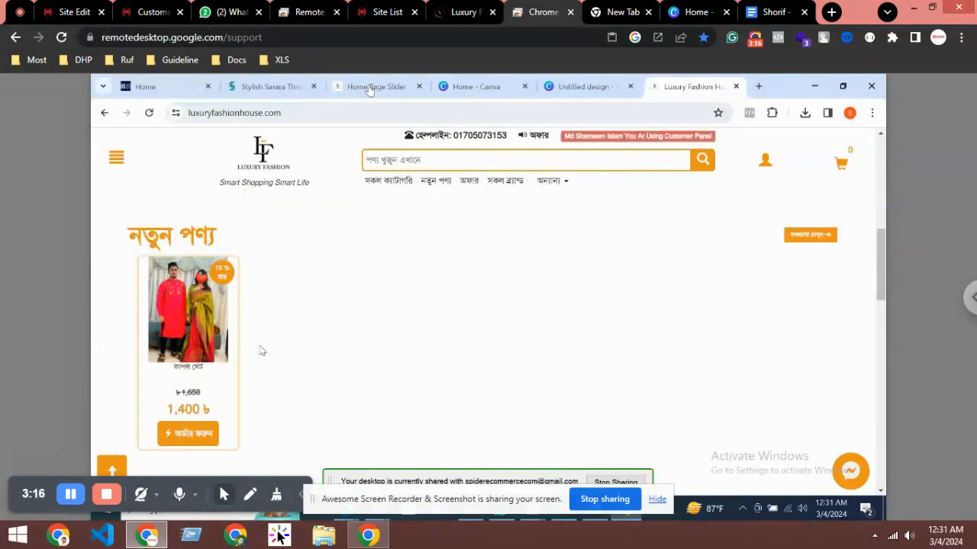
scroll(229, 306, up, 4)
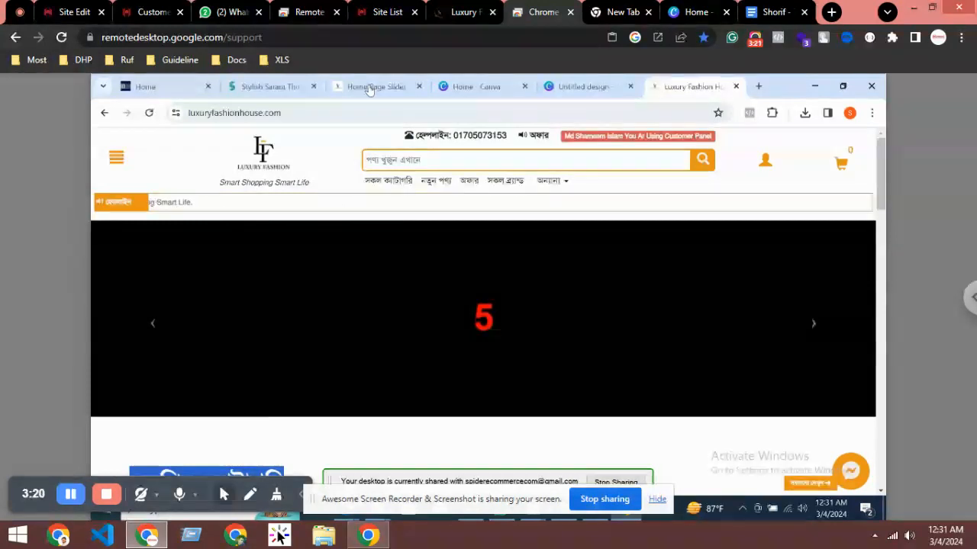
Go to the Quick Full Theme Color Customization page from the admin panel
click(376, 86)
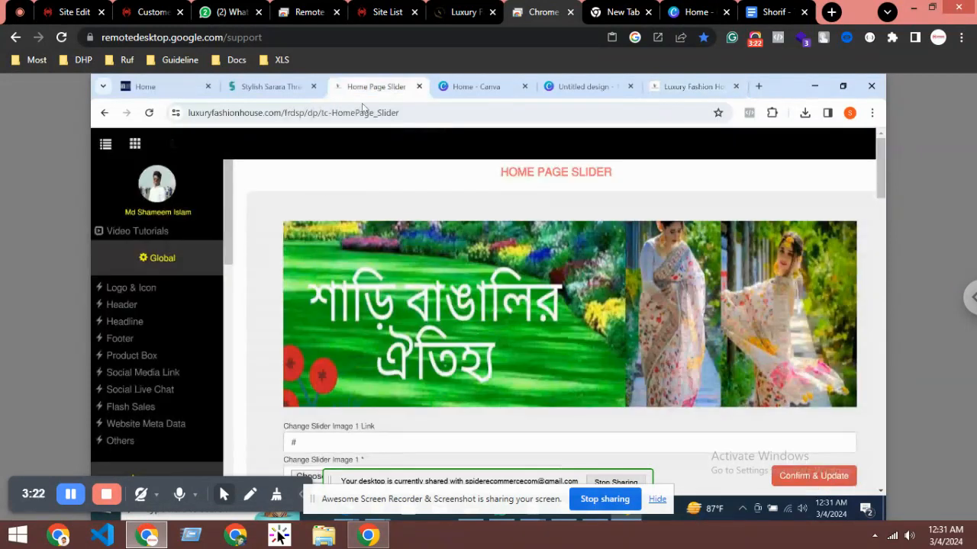
scroll(120, 313, down, 5)
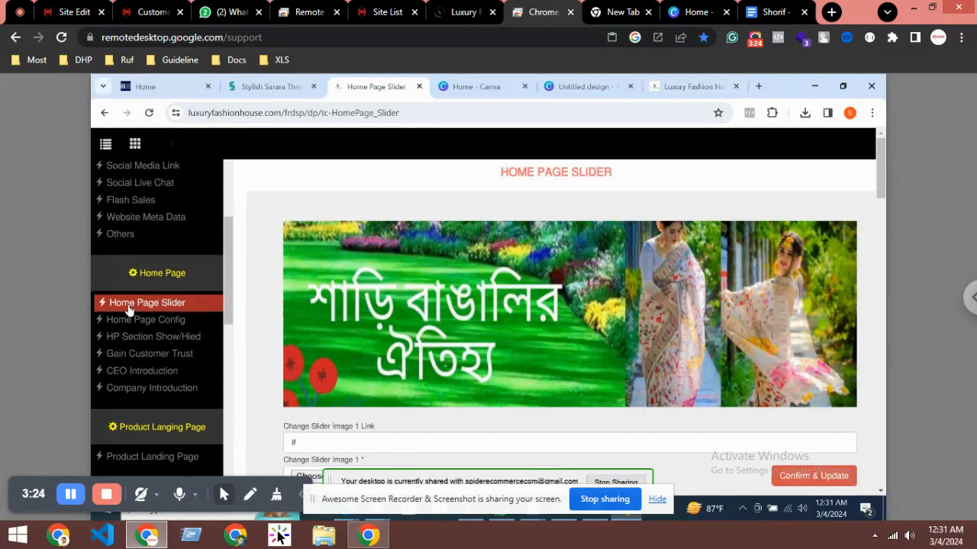
scroll(130, 309, down, 5)
scroll(131, 308, down, 3)
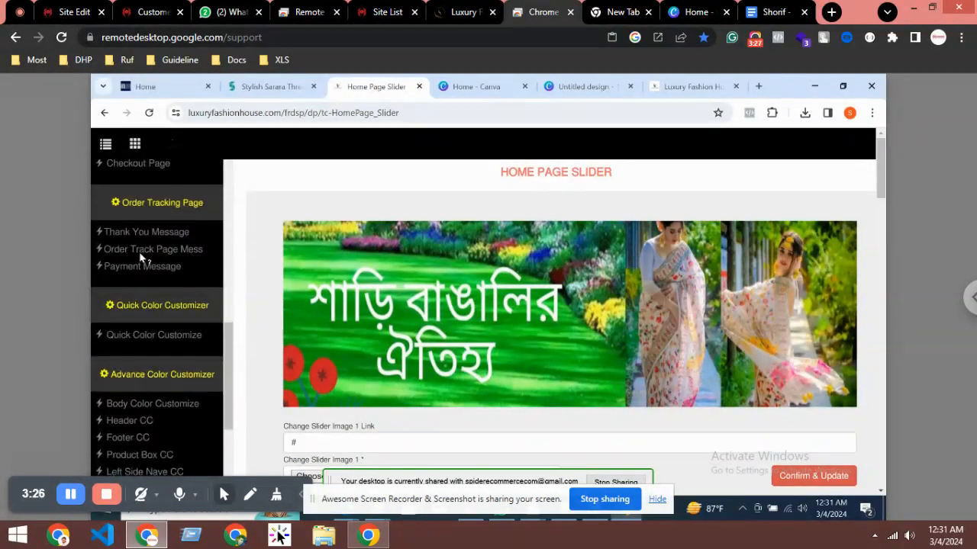
click(134, 336)
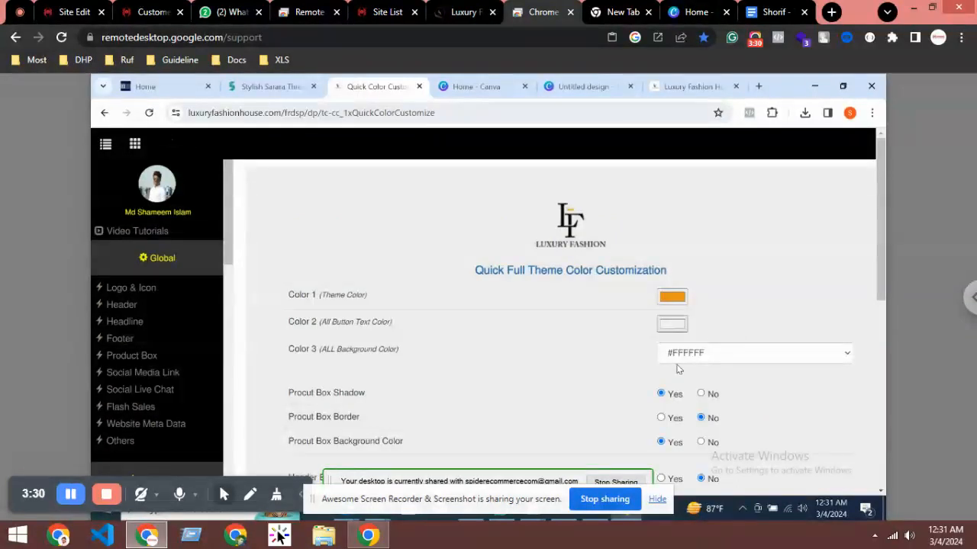
scroll(758, 369, down, 1)
scroll(757, 369, down, 5)
scroll(757, 368, down, 1)
scroll(691, 411, up, 3)
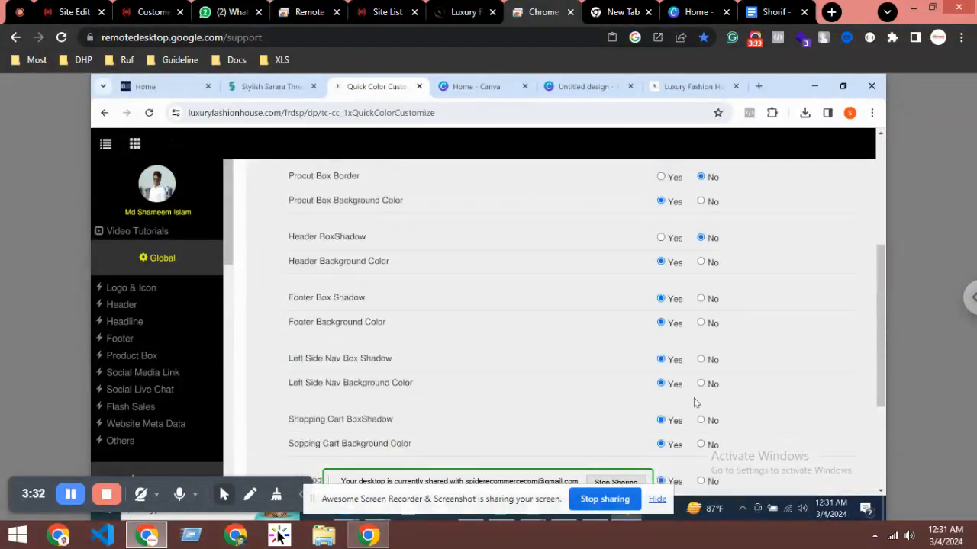
scroll(689, 353, up, 3)
scroll(689, 354, up, 2)
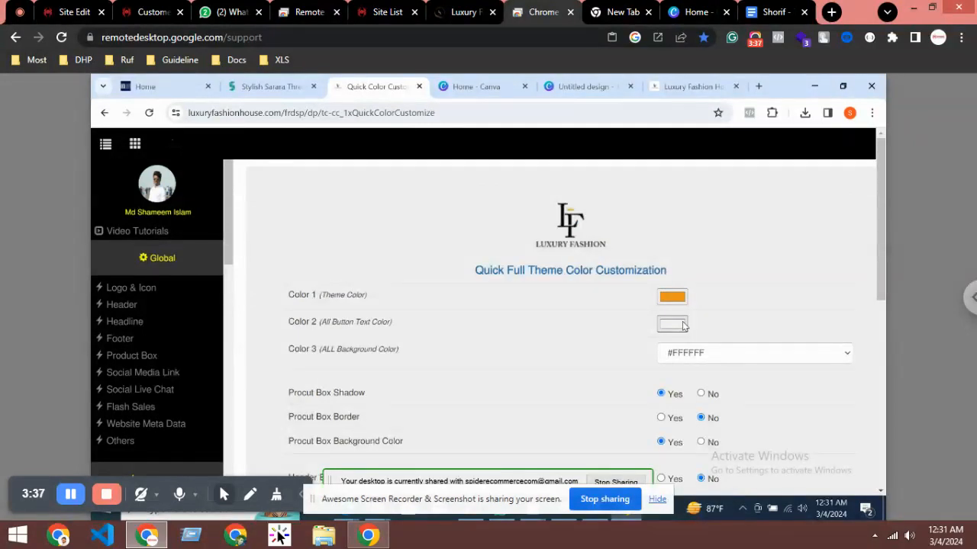
Change Color 1 (Theme Color) from orange to a medium green, about RGB 40, 189, 97
click(671, 299)
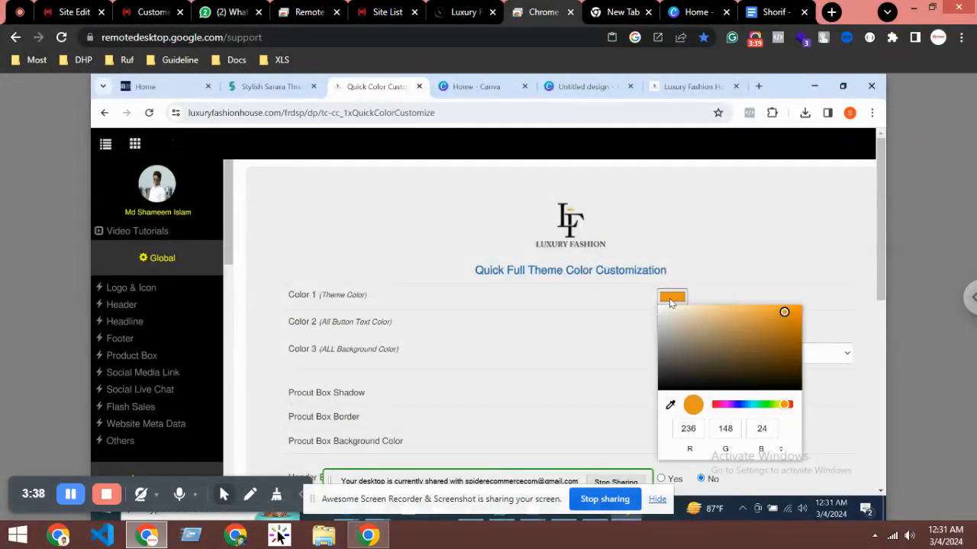
drag(753, 405, 760, 406)
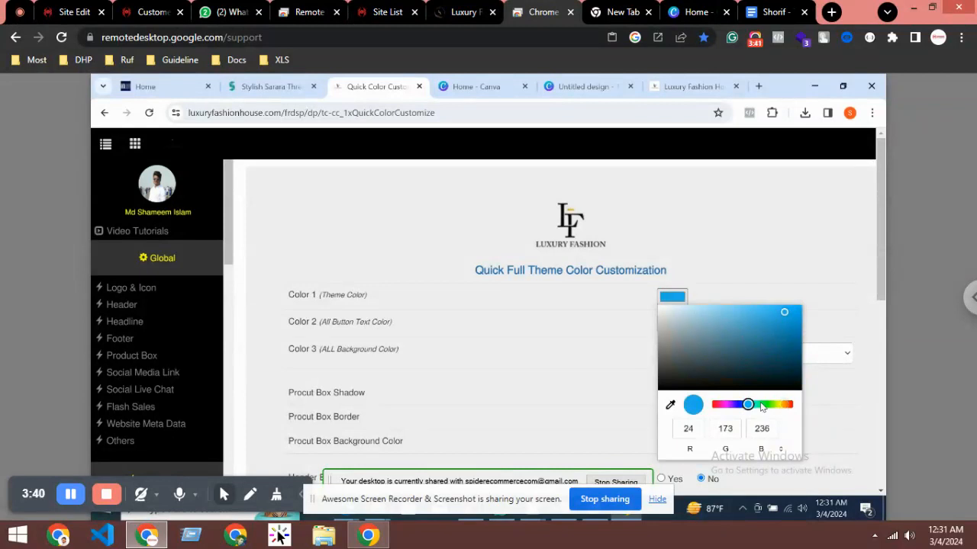
drag(784, 313, 779, 336)
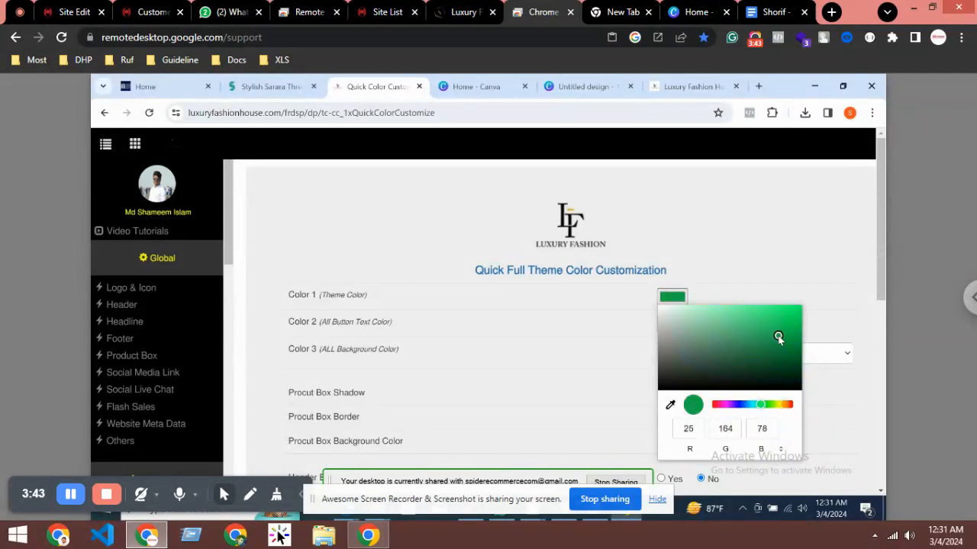
drag(770, 406, 764, 406)
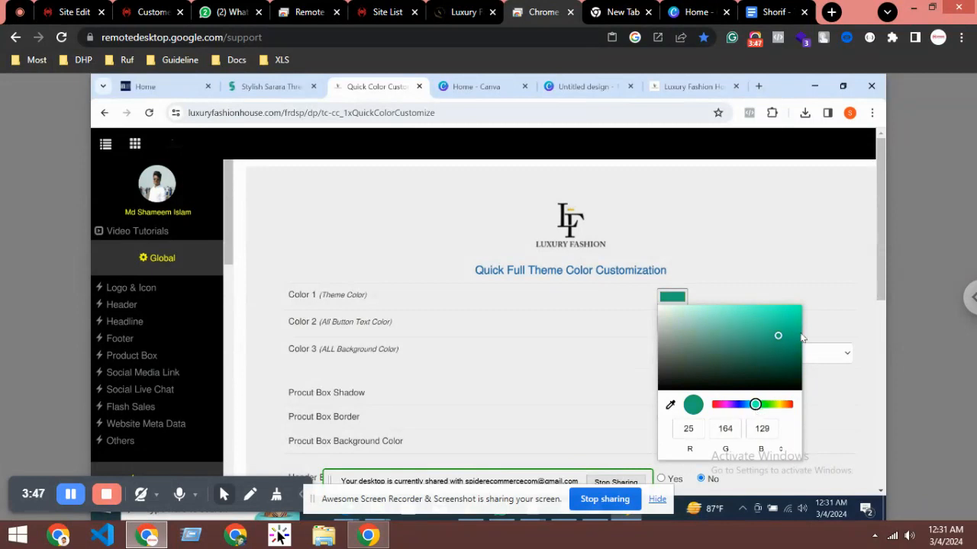
click(764, 330)
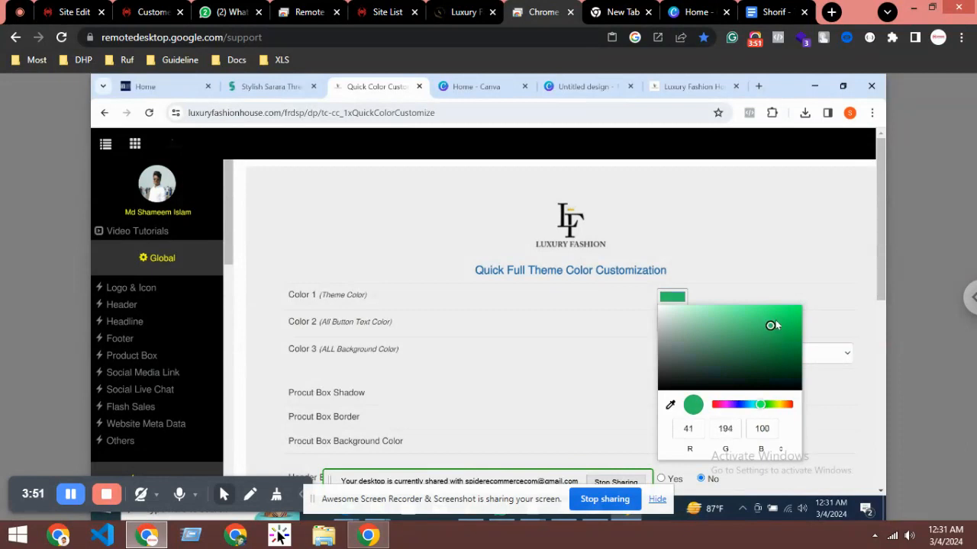
Keep the green, leave button text colour unchanged and set background Color 3 to #DDDDDD
click(754, 279)
click(672, 326)
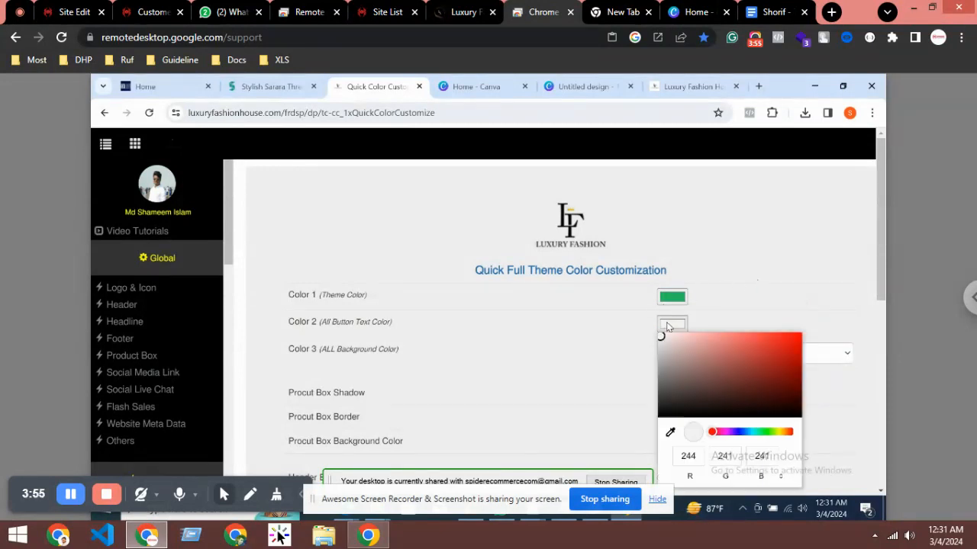
click(630, 339)
scroll(687, 335, down, 2)
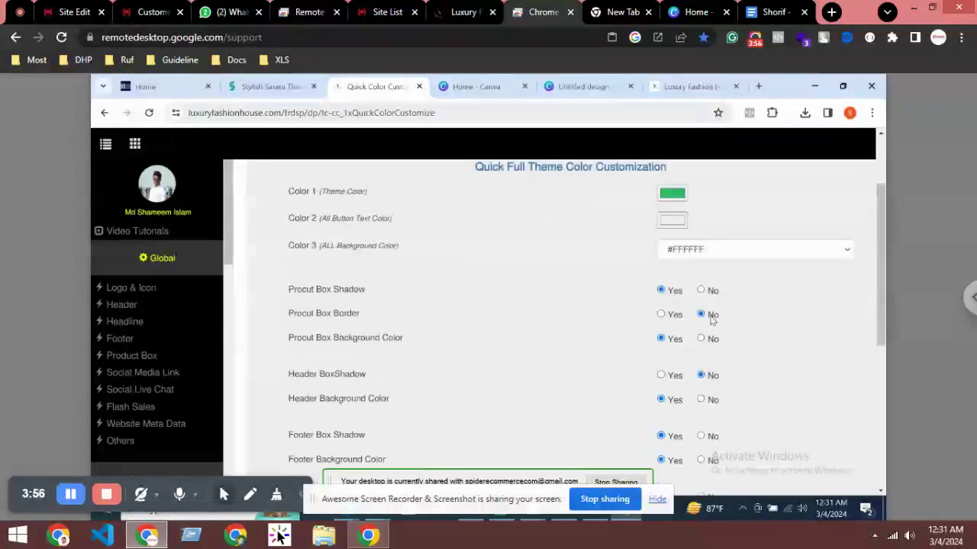
click(717, 251)
click(705, 305)
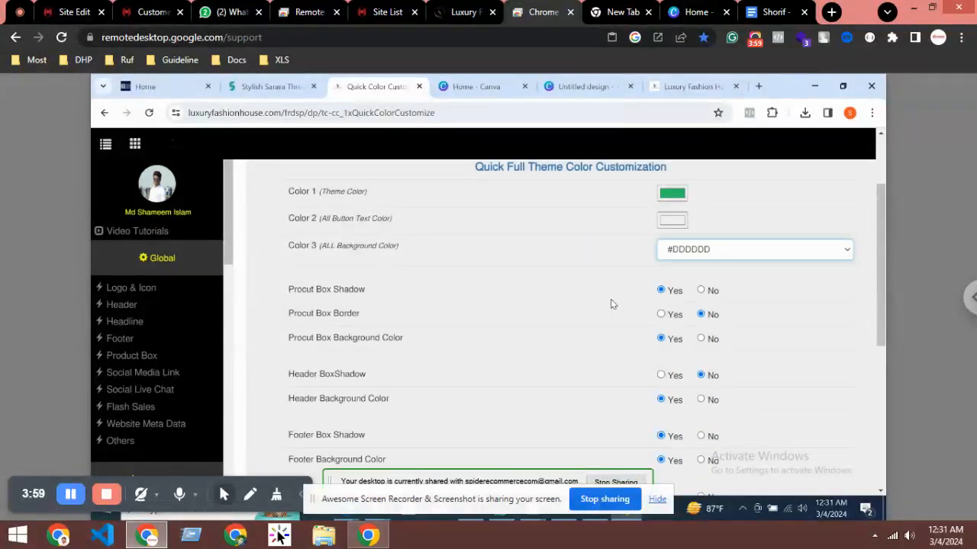
scroll(686, 335, down, 4)
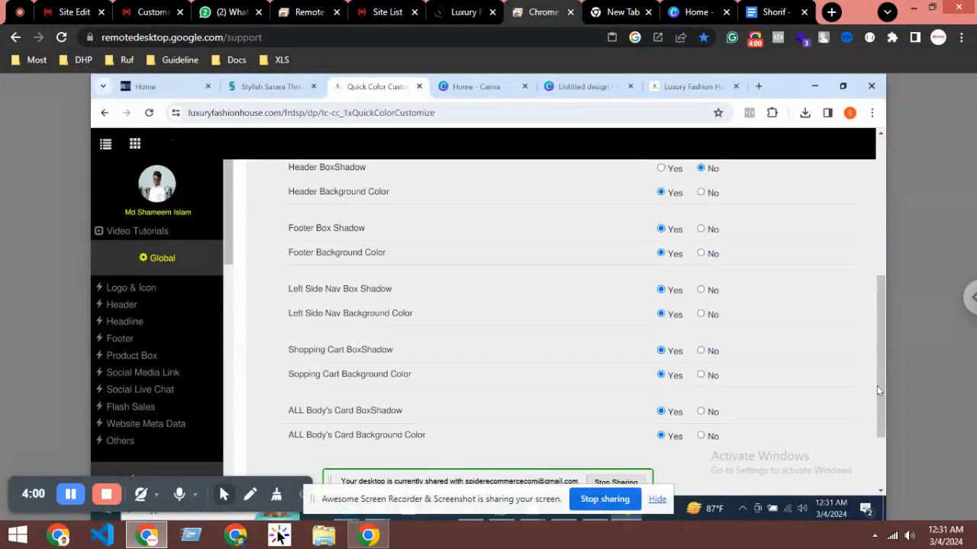
drag(877, 359, 876, 394)
scroll(876, 394, down, 2)
Save the full theme colour update and return to the remote desktop session
click(590, 373)
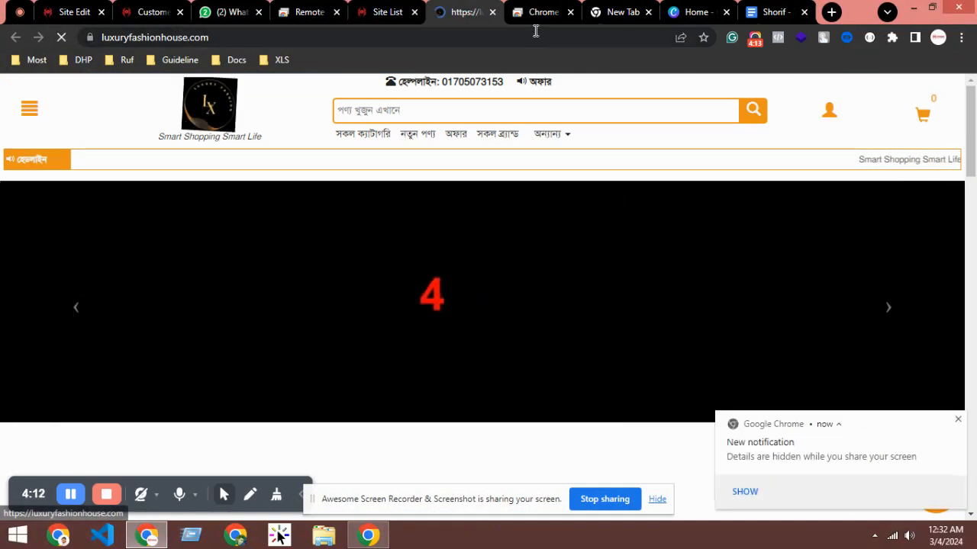
click(543, 12)
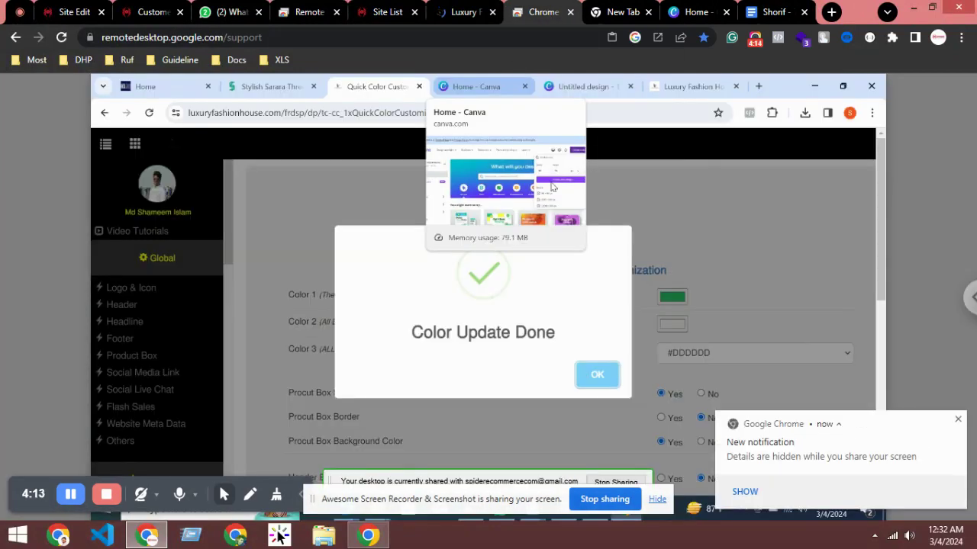
View the storefront home page with the saree banner and green theme
click(690, 86)
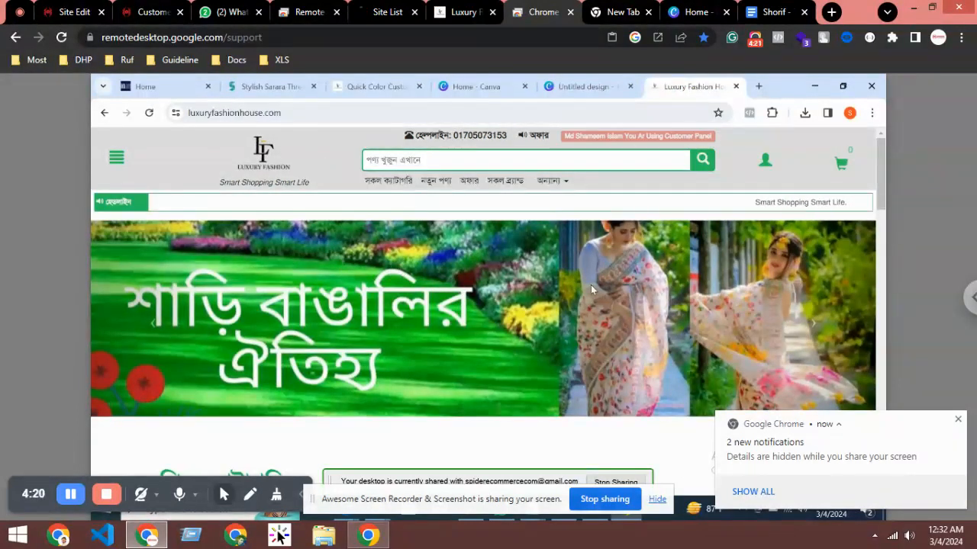
scroll(445, 308, down, 4)
scroll(343, 313, down, 4)
scroll(305, 316, down, 4)
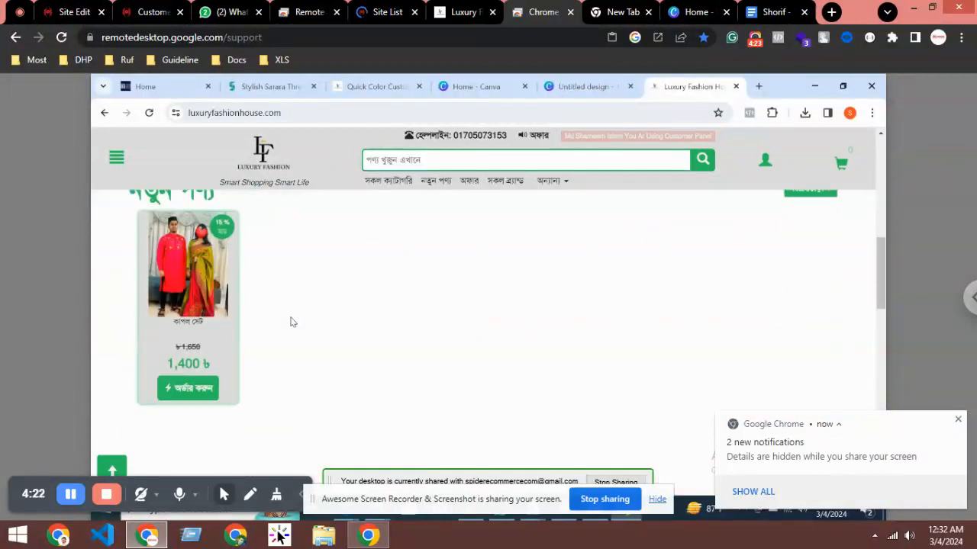
scroll(290, 322, down, 3)
scroll(290, 322, down, 2)
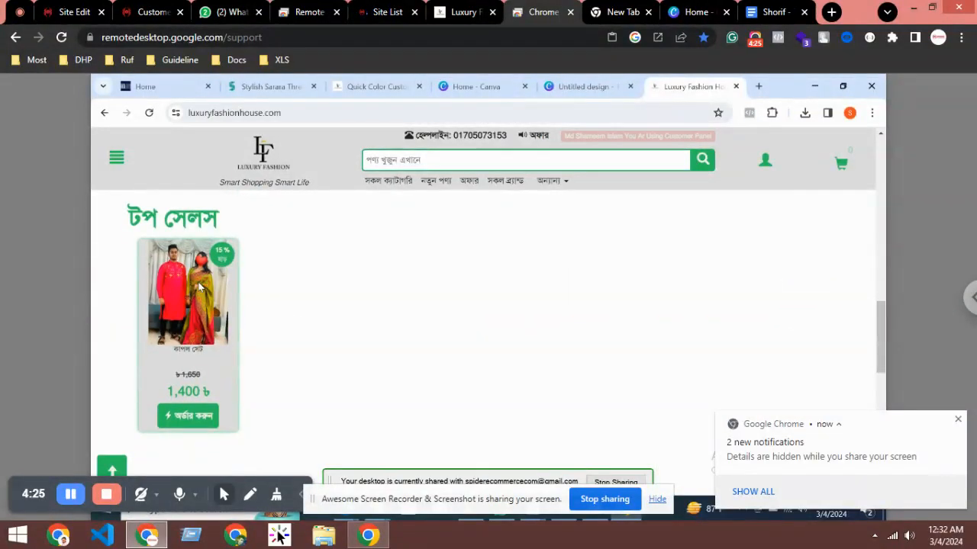
scroll(229, 305, up, 5)
scroll(202, 217, down, 2)
scroll(196, 209, down, 2)
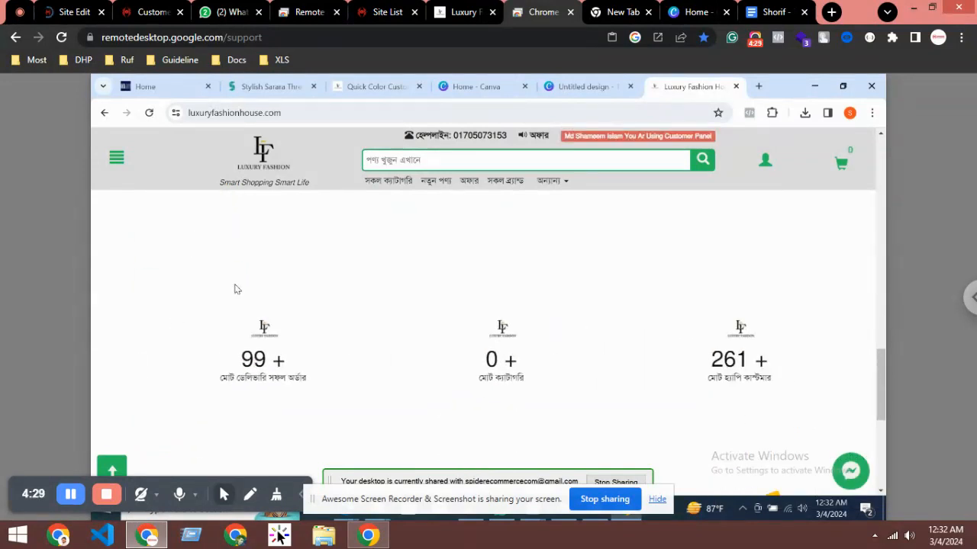
scroll(234, 289, up, 2)
scroll(234, 289, down, 3)
scroll(187, 367, up, 2)
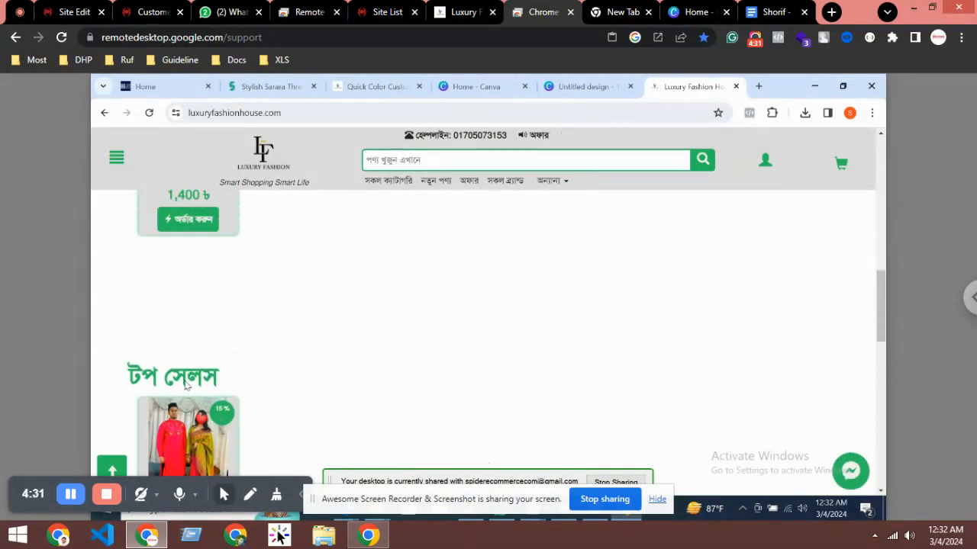
scroll(186, 381, down, 1)
scroll(186, 380, up, 2)
scroll(183, 321, up, 1)
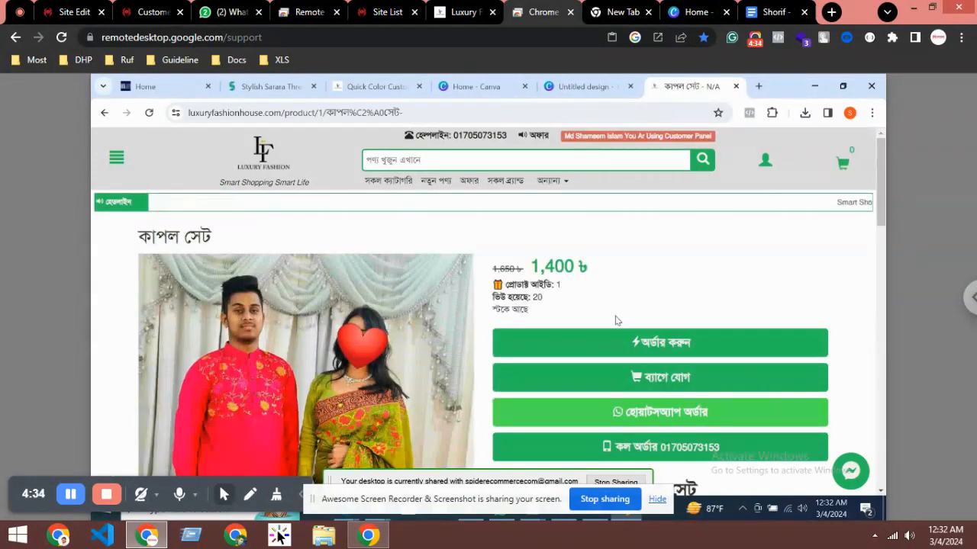
scroll(427, 302, down, 1)
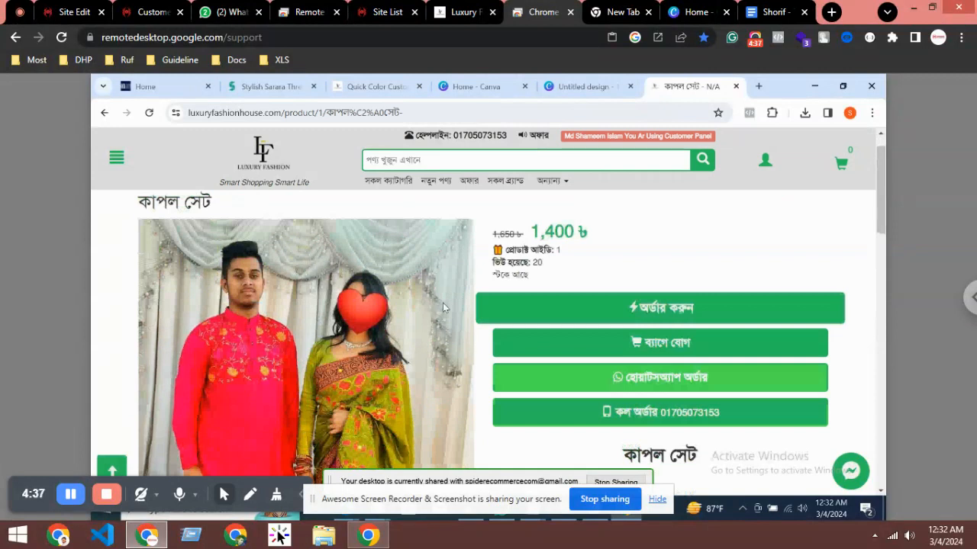
scroll(443, 303, down, 2)
scroll(686, 267, down, 2)
scroll(679, 251, down, 2)
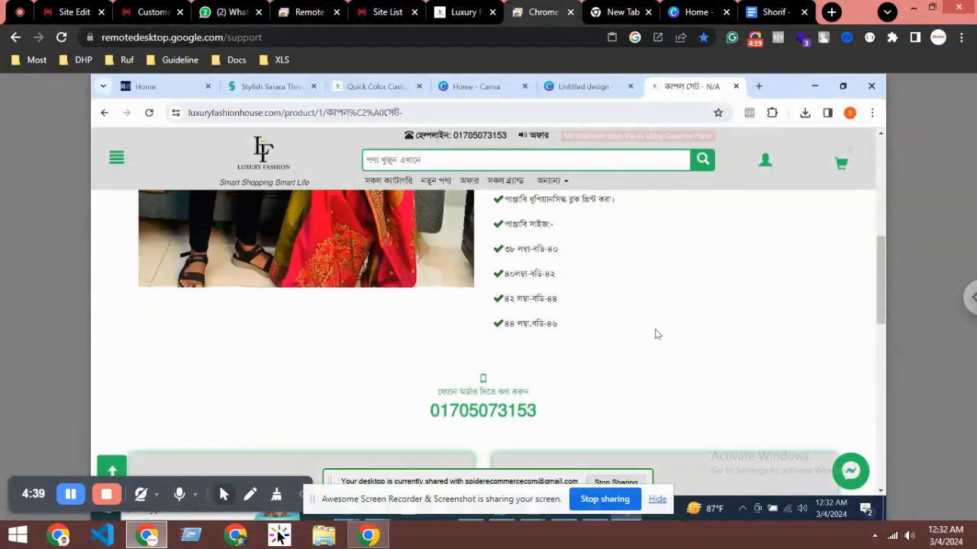
scroll(657, 328, up, 2)
scroll(656, 309, up, 4)
scroll(656, 308, up, 1)
scroll(656, 308, up, 4)
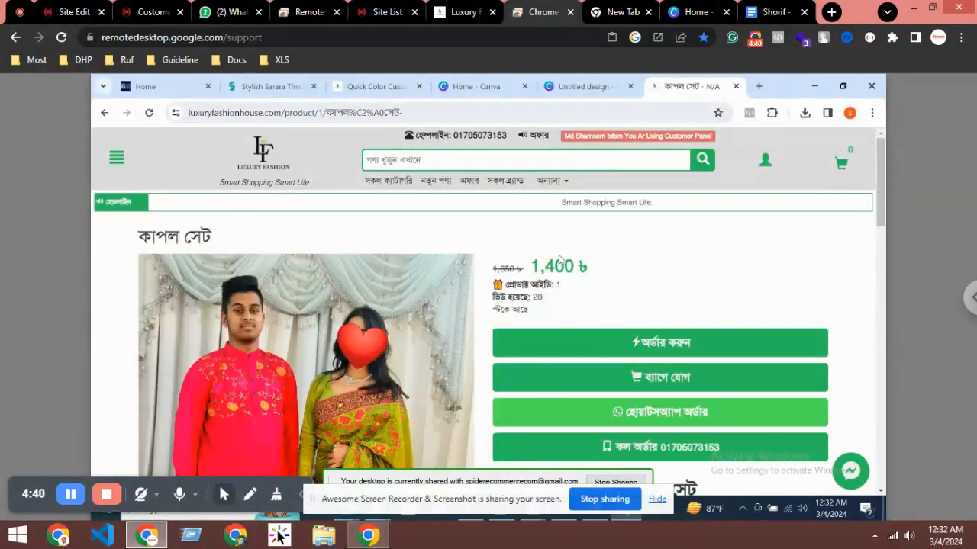
scroll(370, 316, down, 4)
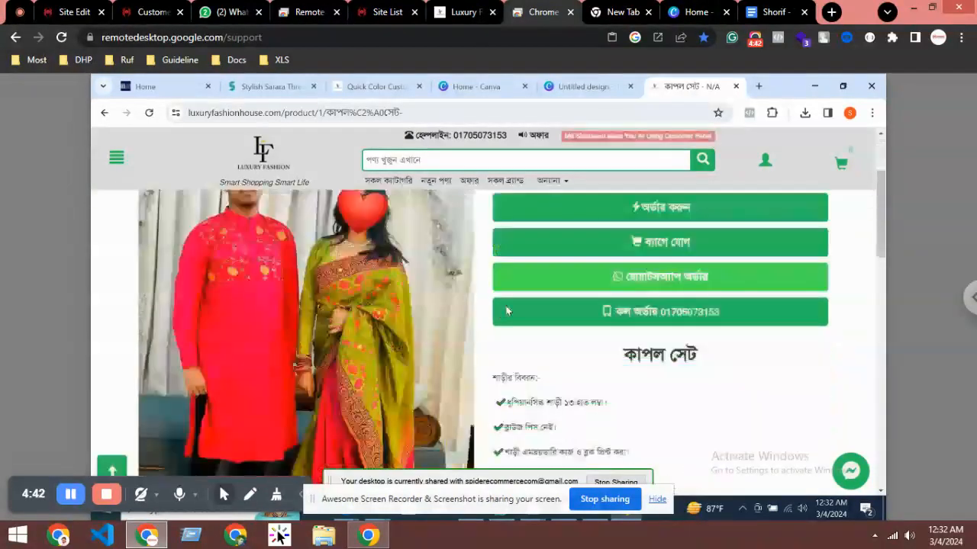
scroll(453, 312, down, 3)
scroll(452, 311, down, 5)
scroll(426, 313, down, 4)
scroll(426, 313, down, 2)
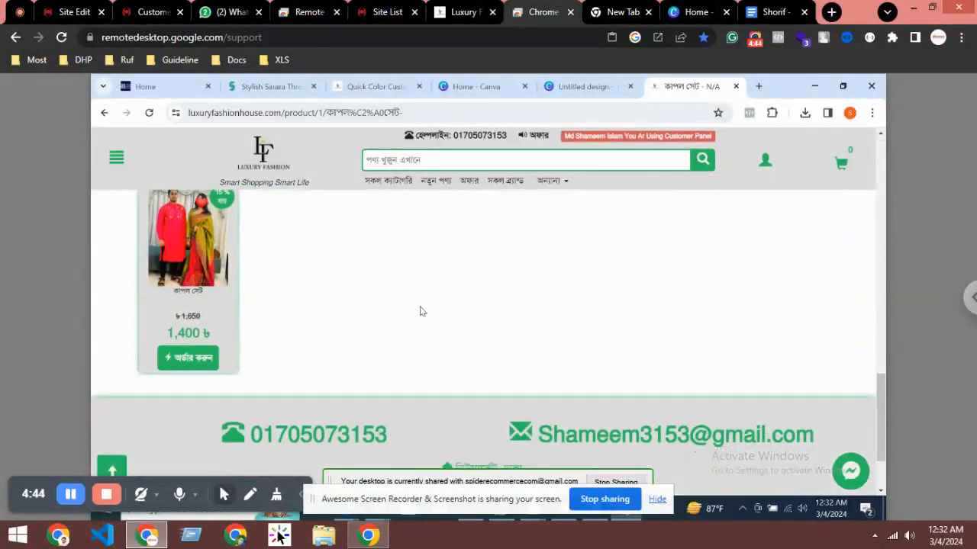
scroll(420, 290, up, 4)
scroll(410, 264, up, 3)
scroll(408, 264, up, 4)
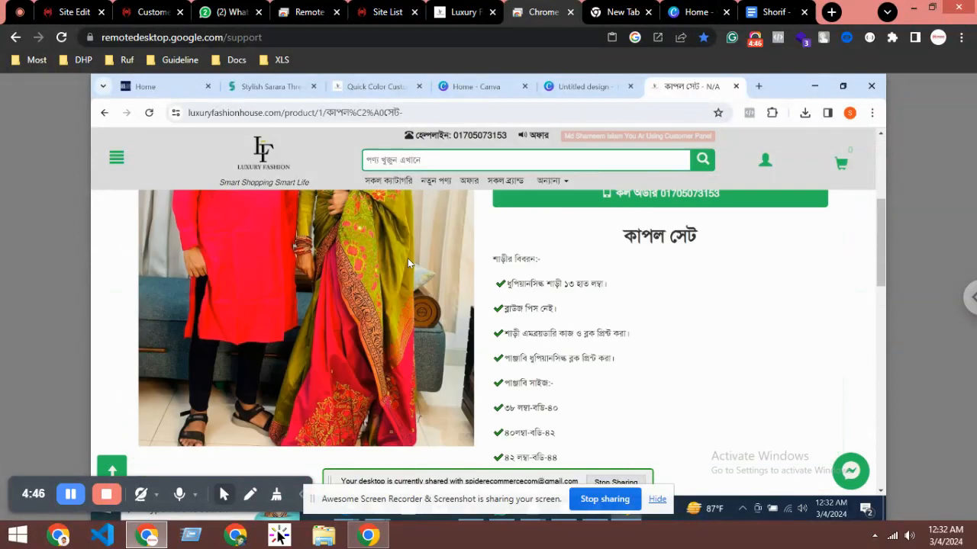
scroll(408, 264, up, 3)
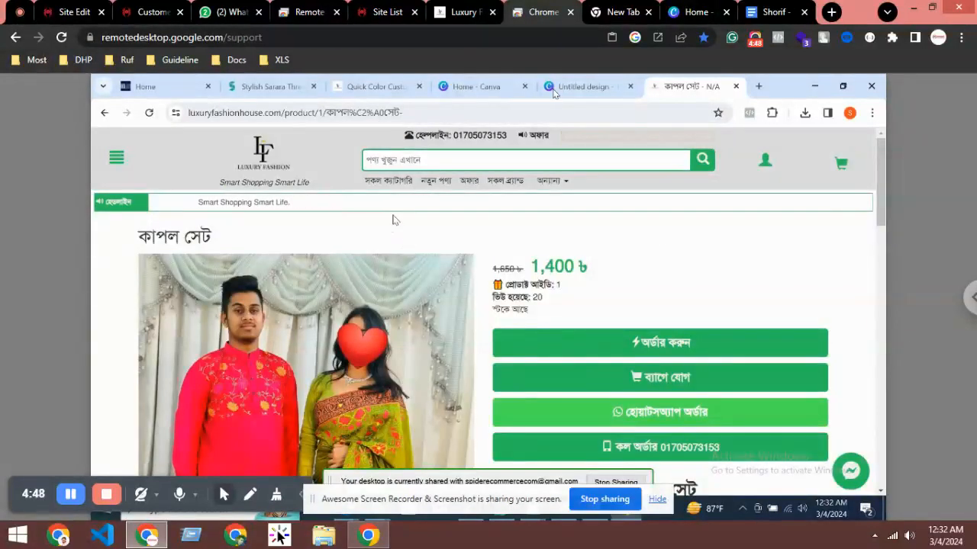
drag(214, 238, 135, 241)
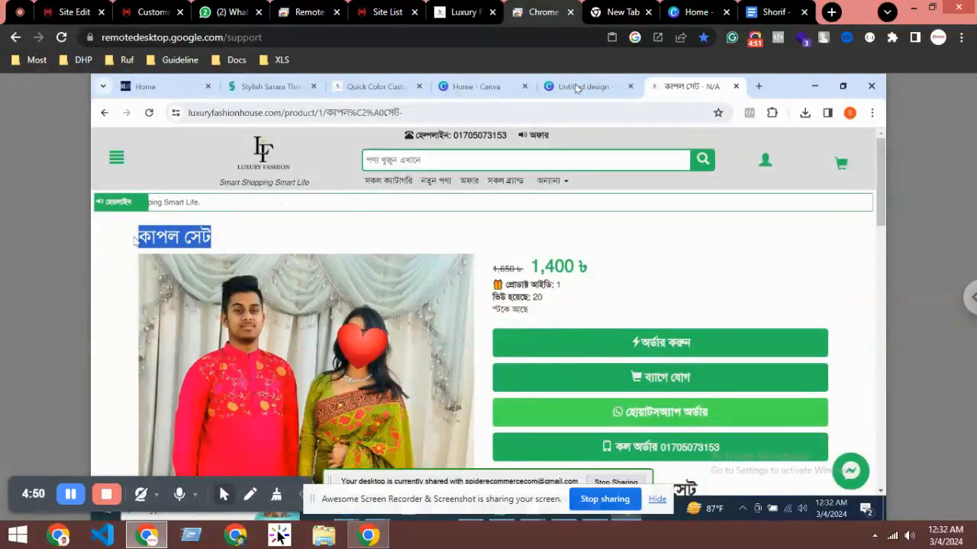
double_click(196, 238)
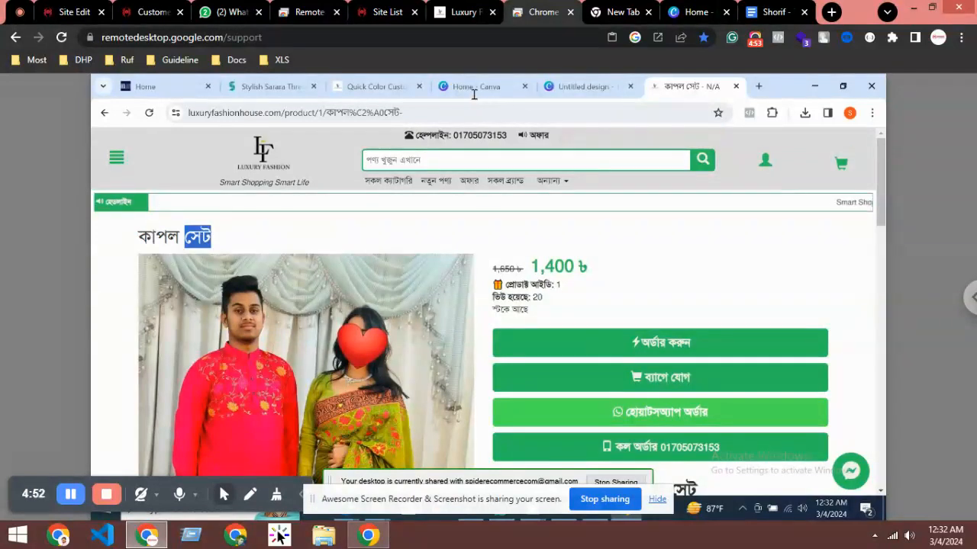